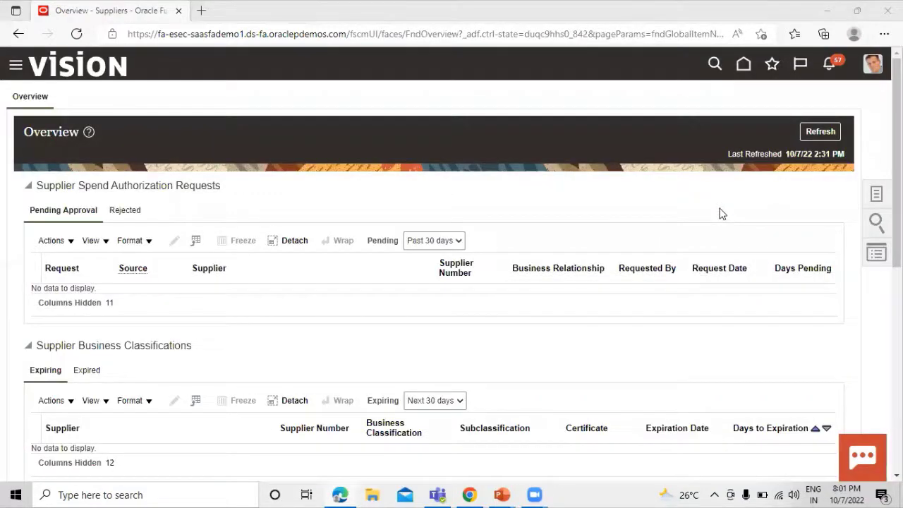
- Start creating a new supplier named STAR BEARING SUPPLIER LTD
click(721, 210)
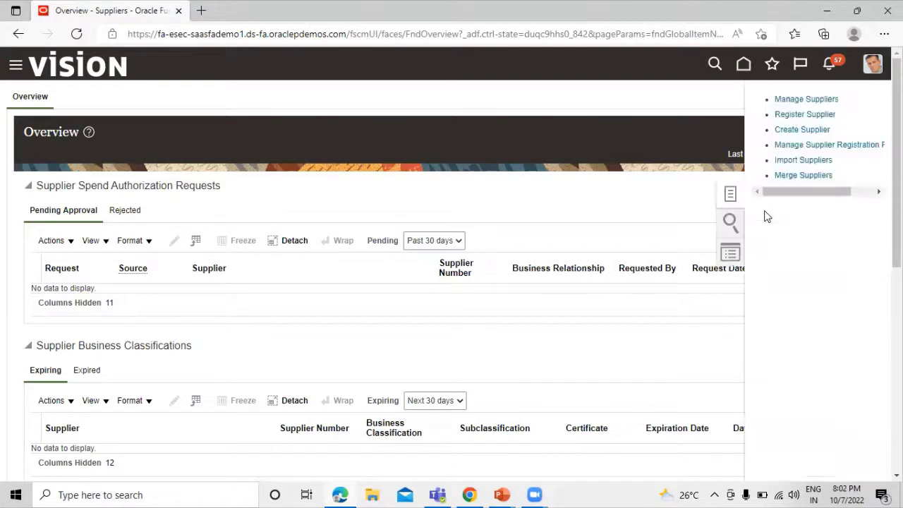
click(802, 130)
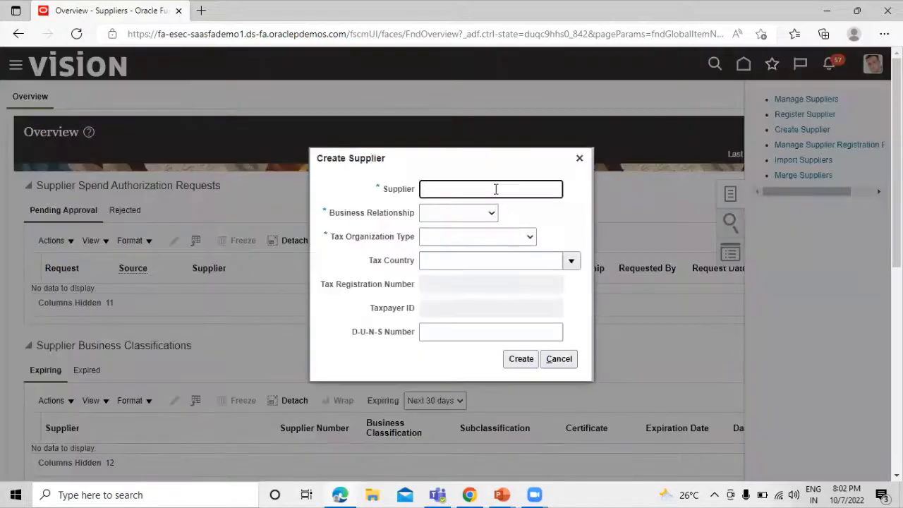
click(496, 189)
text(STAR BEARING SU)
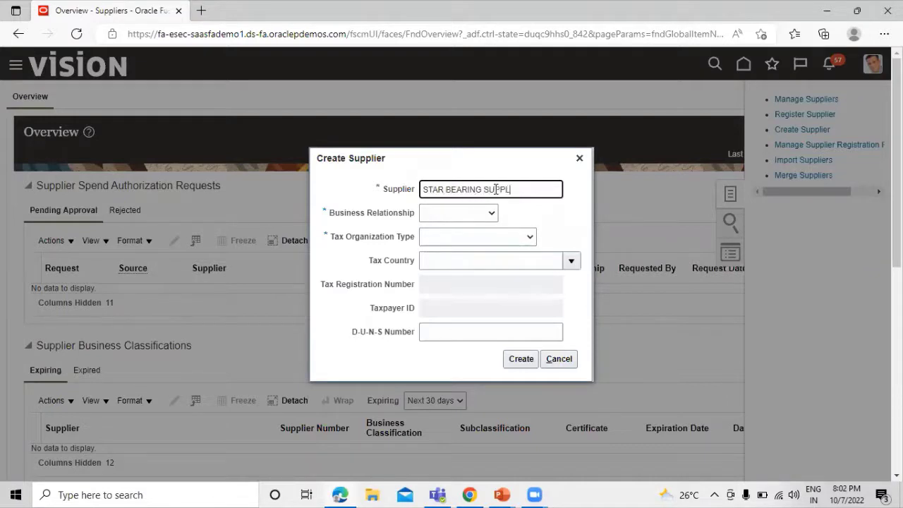
text(PPLIER I)
- Set the business relationship to Spend Authorized and the tax organization type to Corporation, and create the supplier
click(491, 213)
click(458, 252)
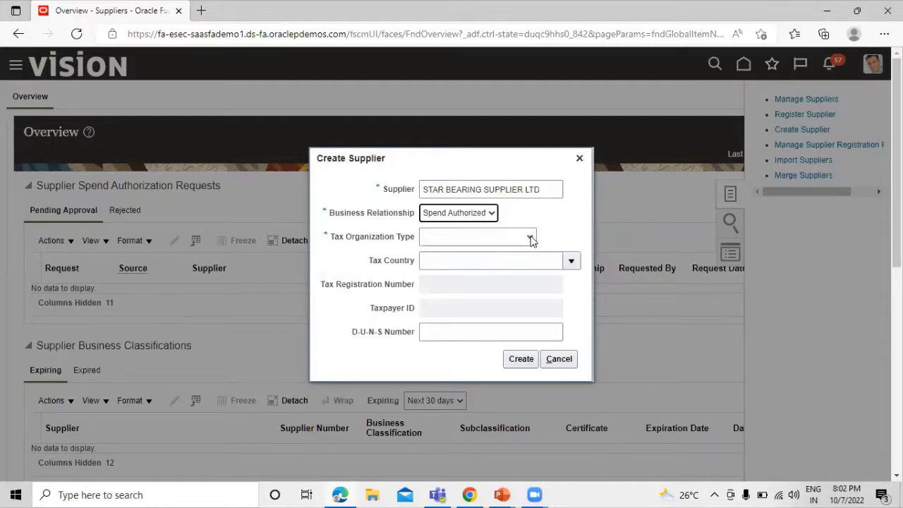
click(498, 239)
click(500, 262)
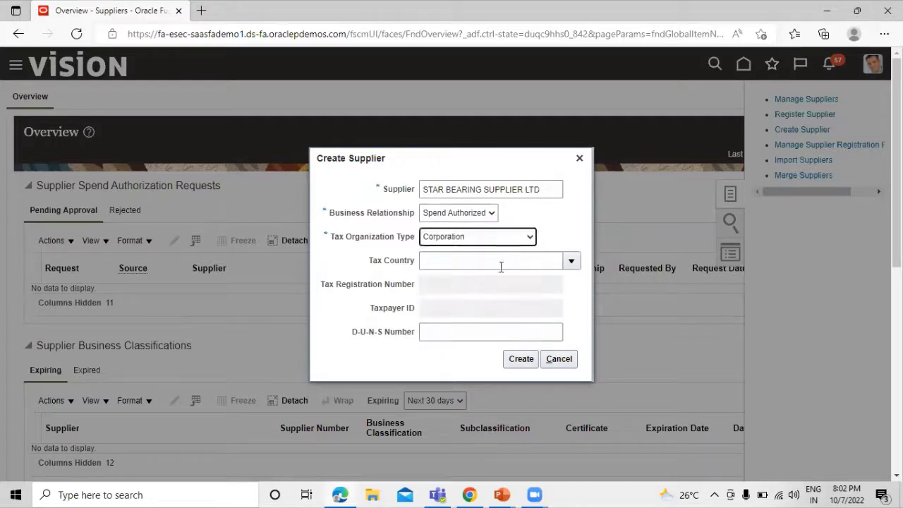
click(527, 360)
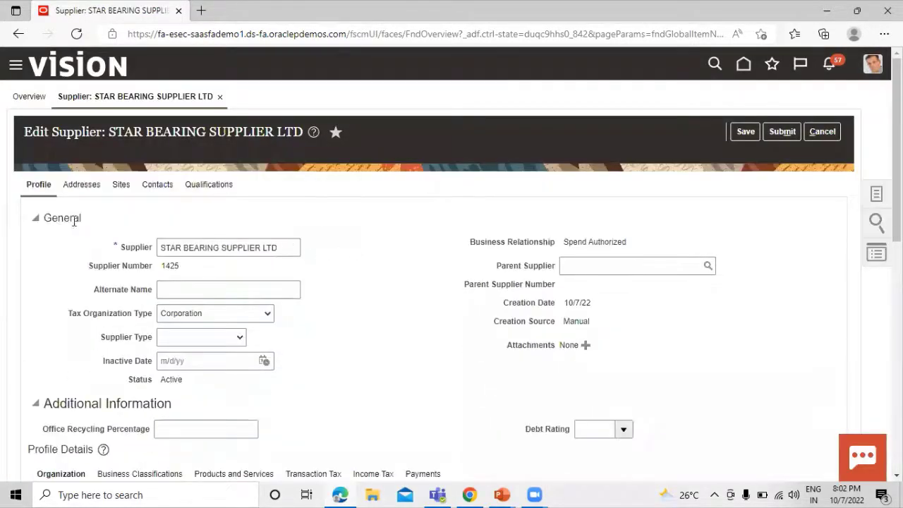
- Add a new address to the supplier and name it STAR BEARING SUPPLIER ADDRESS
scroll(400, 325, down, 6)
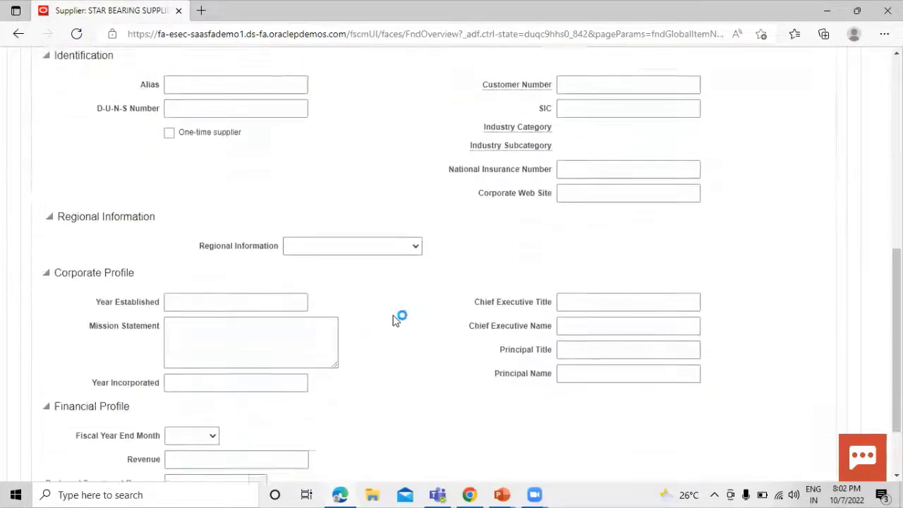
scroll(395, 321, up, 8)
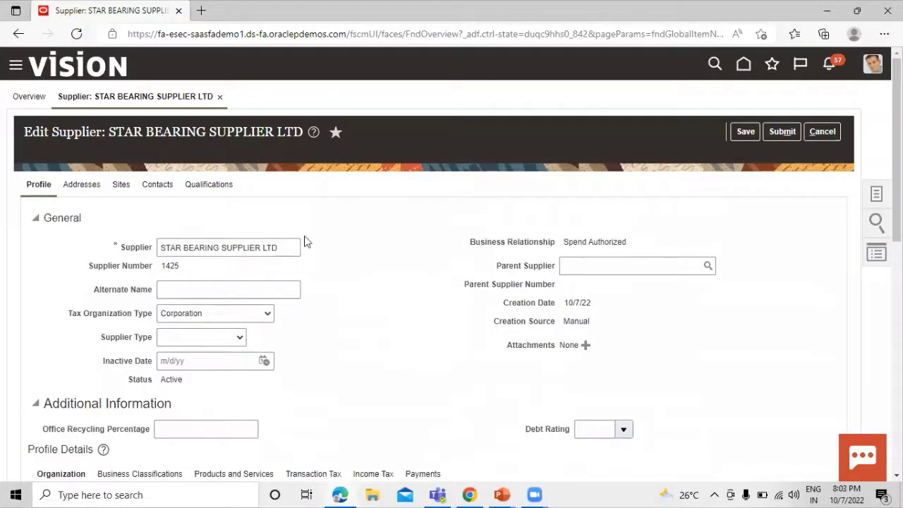
click(81, 189)
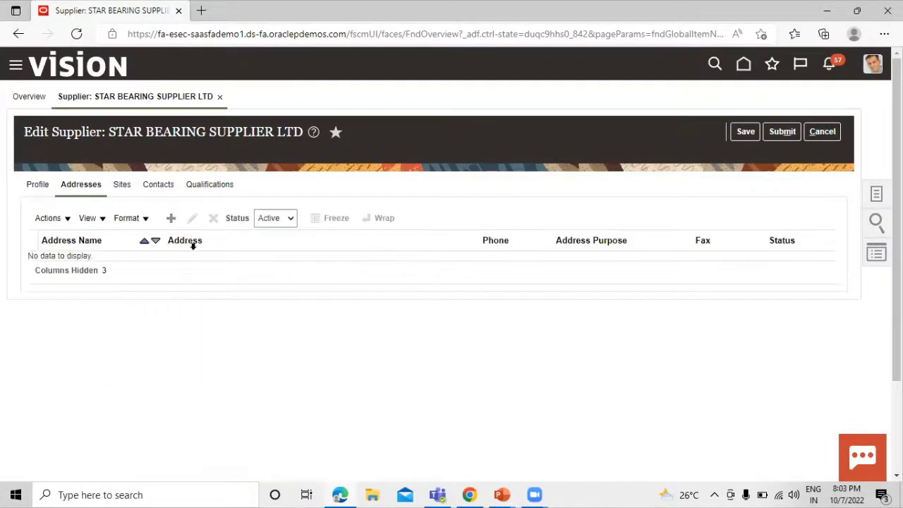
click(172, 220)
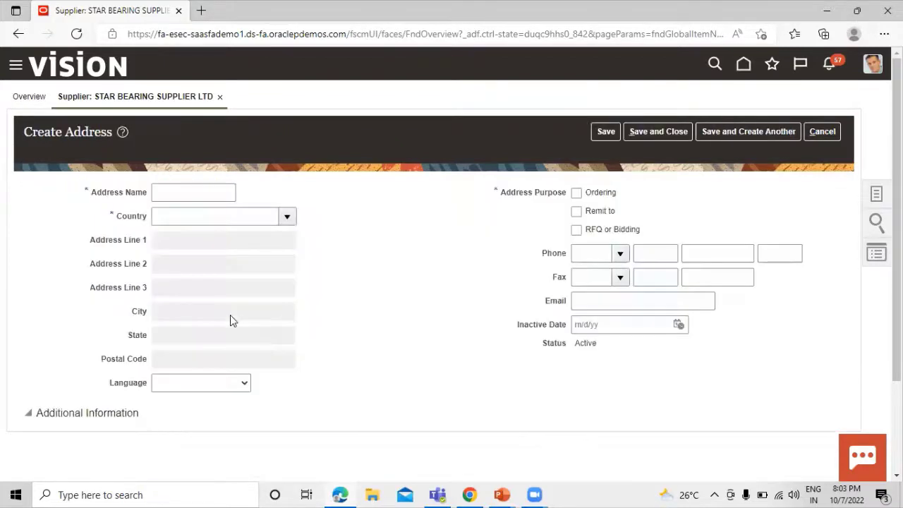
click(176, 189)
text(STAR )
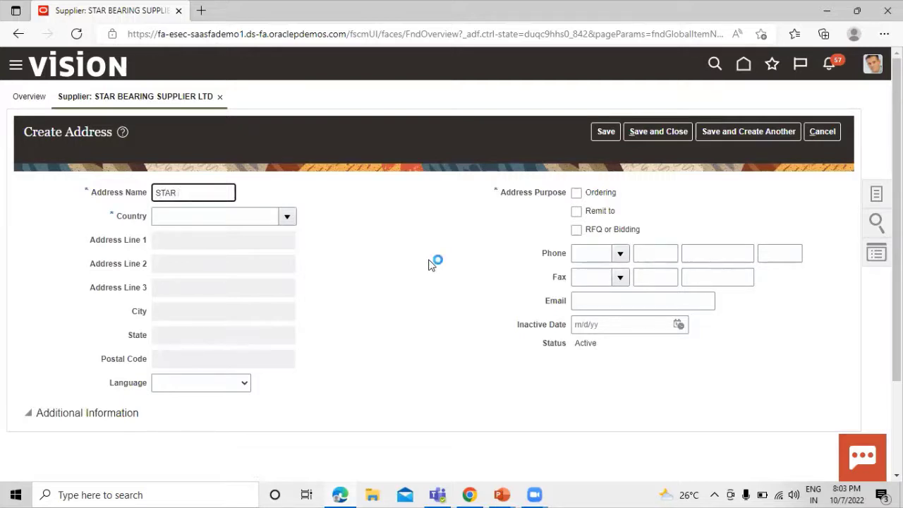
text(BEARING SUPPL)
text(IER)
text( ADDRESS)
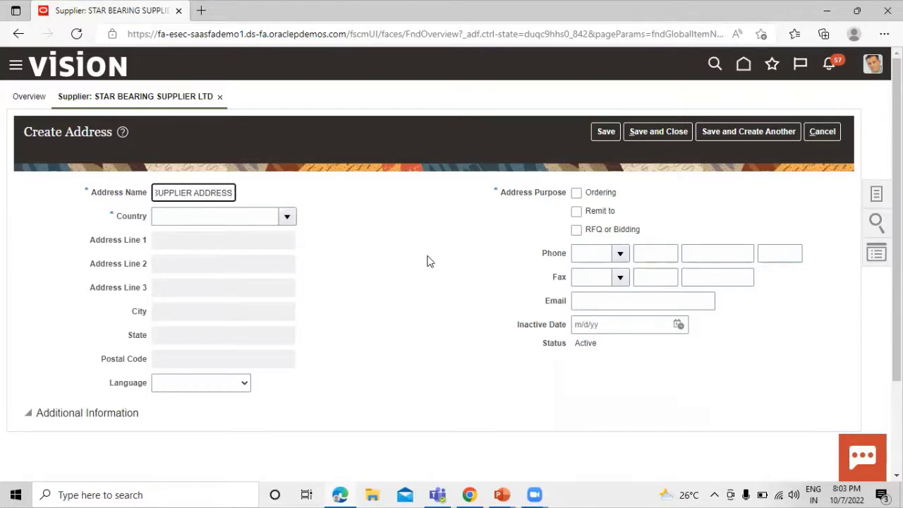
click(407, 281)
- Set the address country to United States, assign the Ordering and Remit to purposes, and save and close the address
click(232, 212)
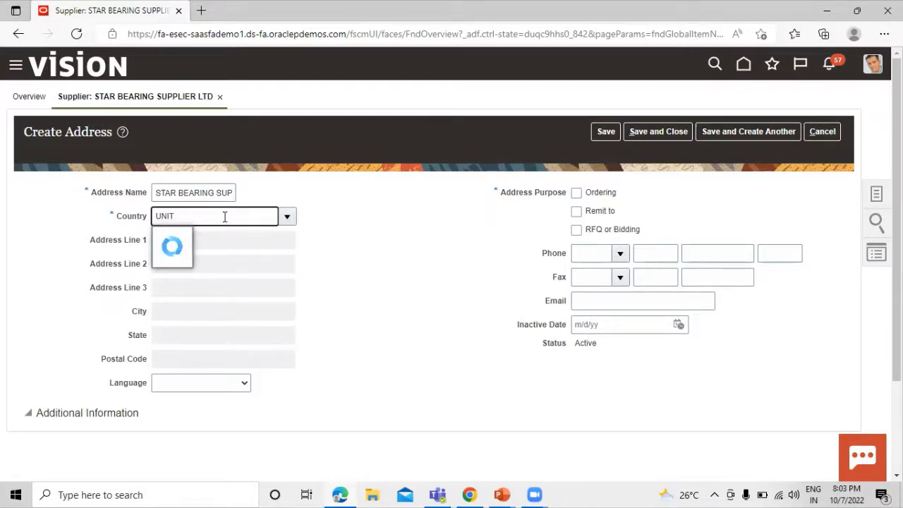
click(248, 279)
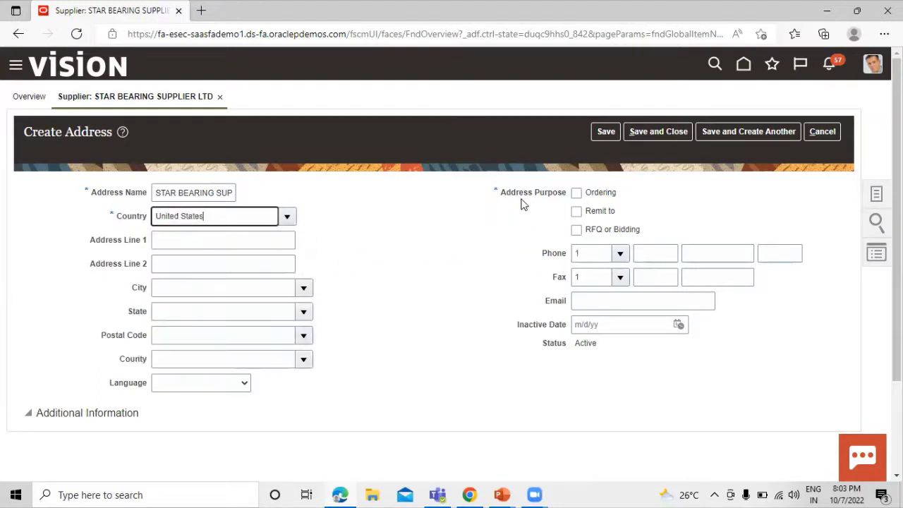
click(577, 193)
click(576, 212)
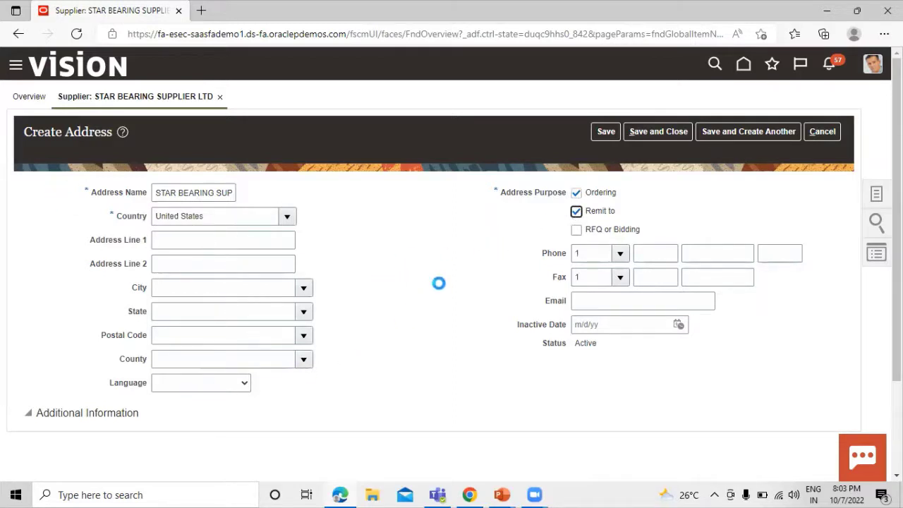
click(667, 133)
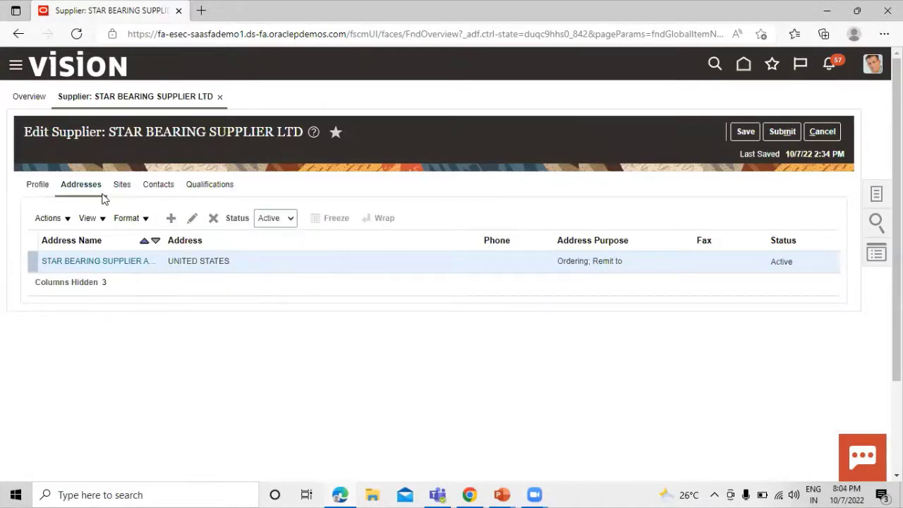
- Check the supplier's sites, submit the supplier profile for approval and acknowledge the confirmation
click(126, 184)
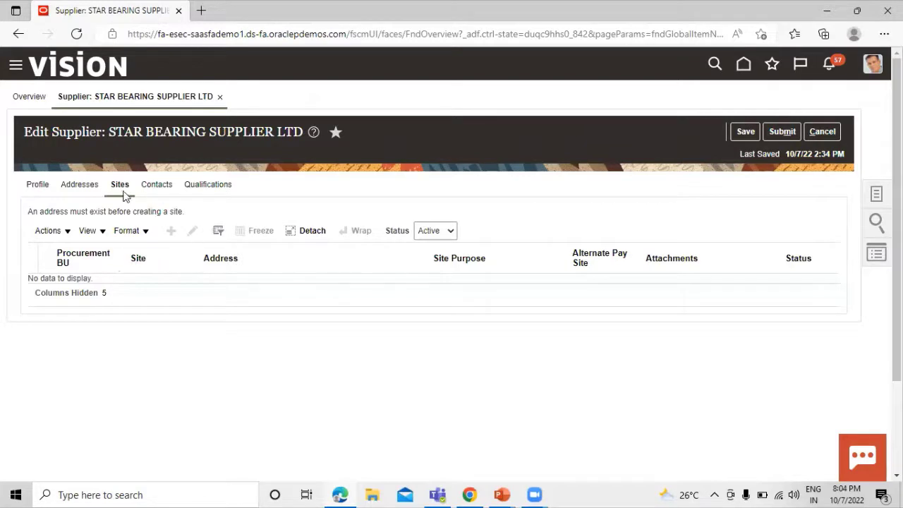
click(781, 131)
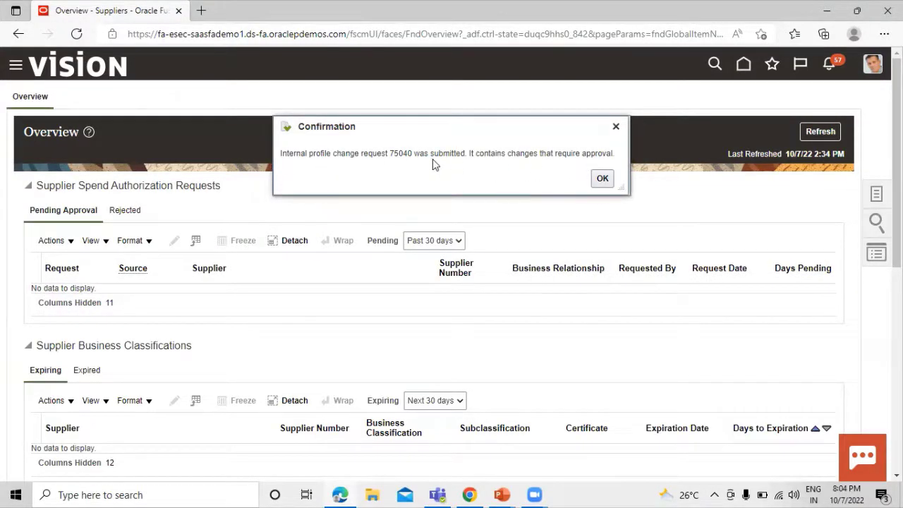
click(606, 180)
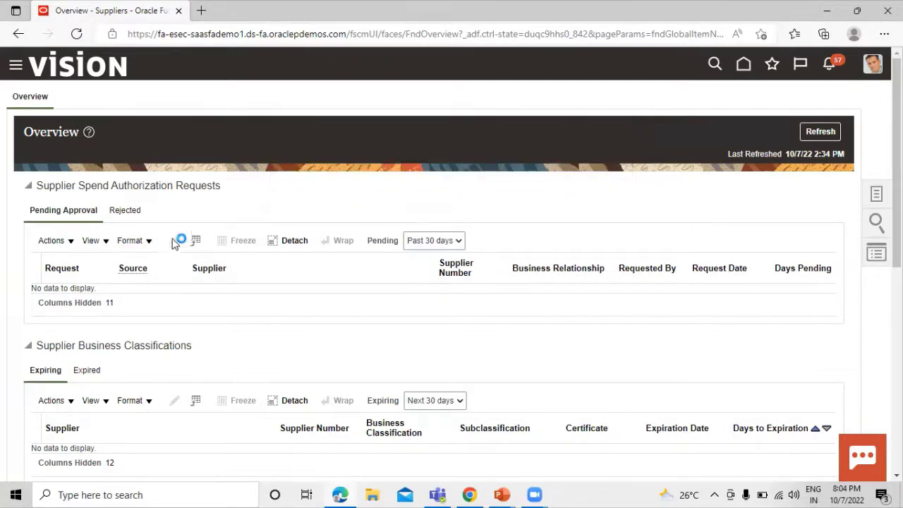
- Refresh the supplier overview and check the notifications for the new supplier's approval request
click(808, 134)
click(833, 68)
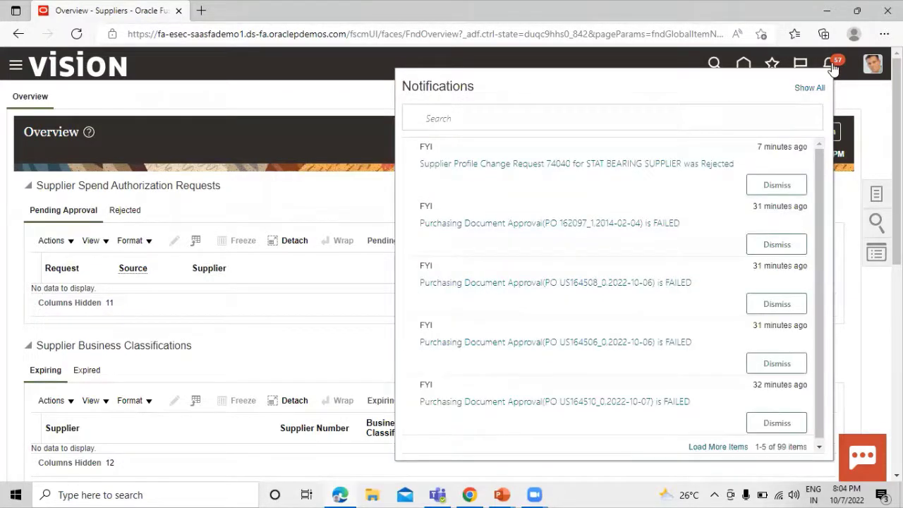
click(353, 197)
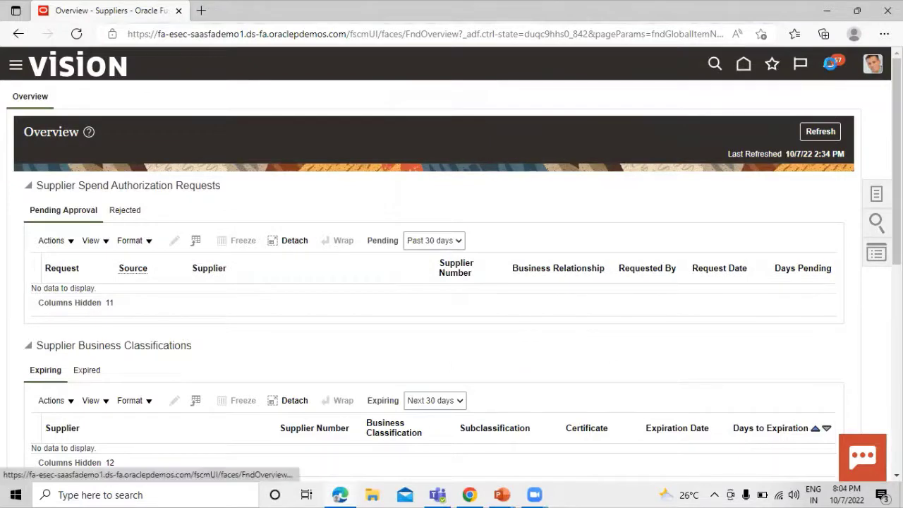
click(831, 65)
click(140, 76)
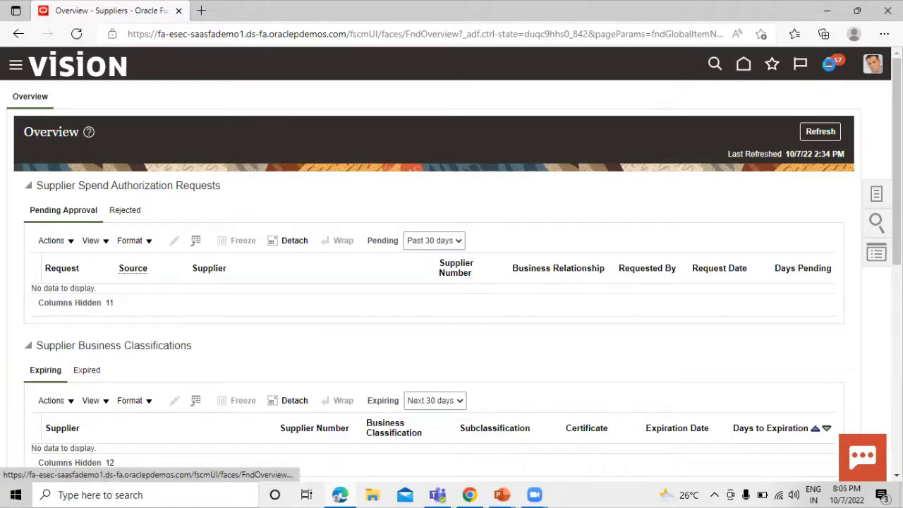
click(829, 63)
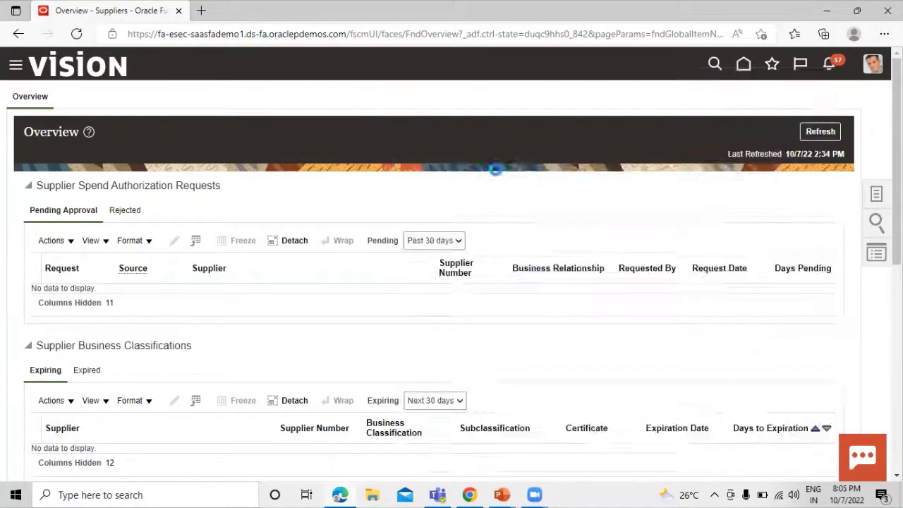
click(675, 165)
click(829, 63)
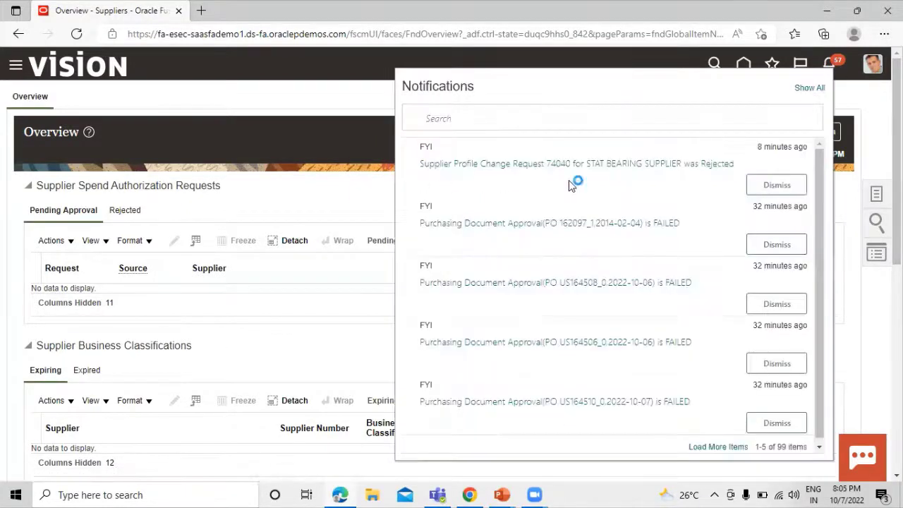
click(368, 194)
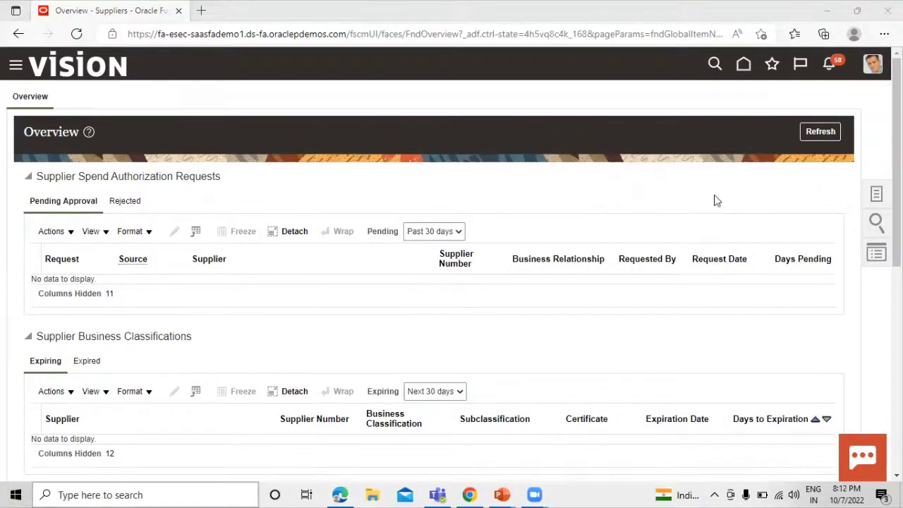
- Approve the supplier profile change request for STAR BEARING SUPPLIER LTD from the notifications
click(833, 68)
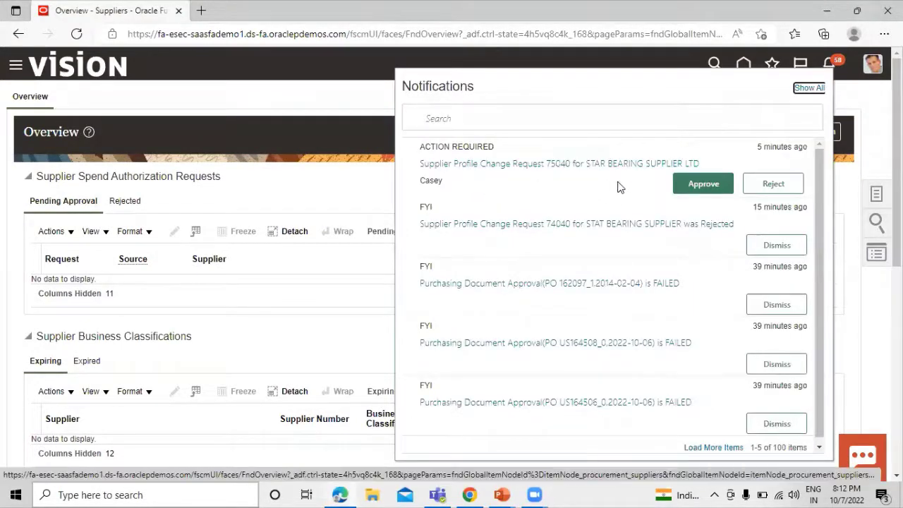
click(693, 186)
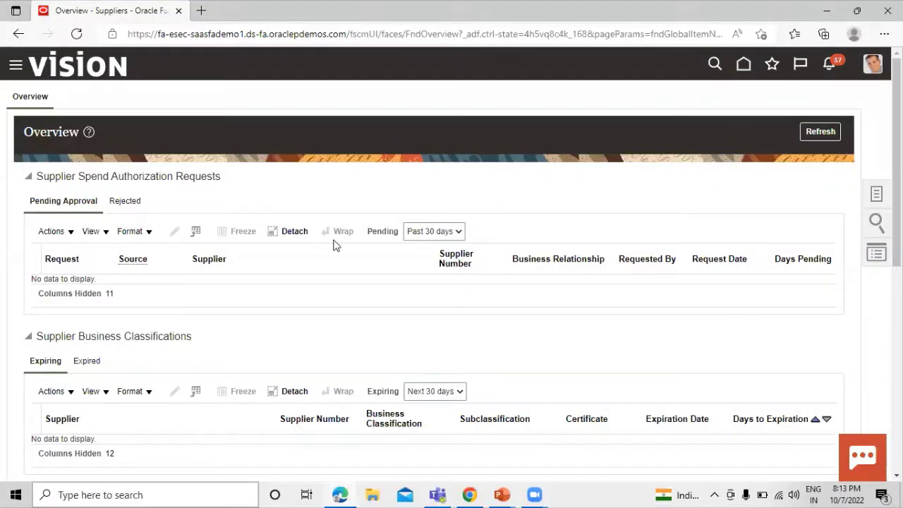
- Open STAR BEARING SUPPLIER LTD from the suppliers with incomplete setup and review its profile and addresses
scroll(333, 240, down, 1)
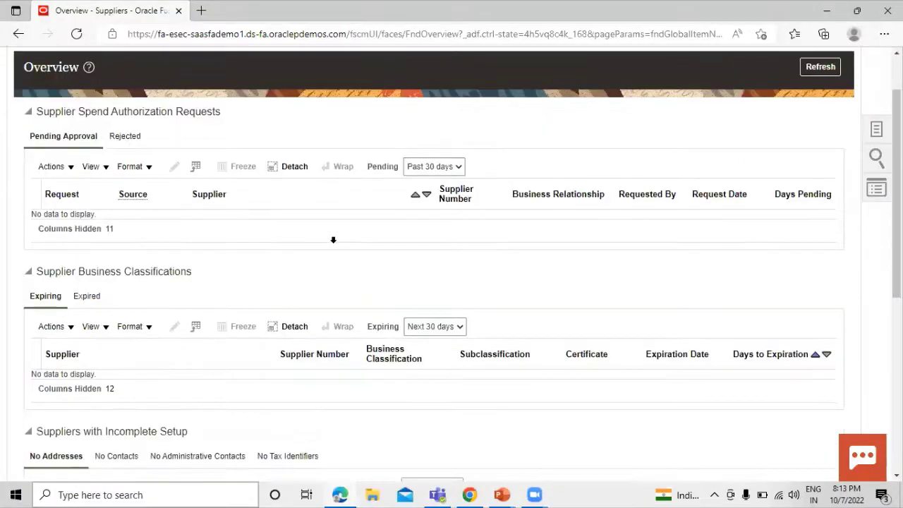
scroll(333, 240, down, 4)
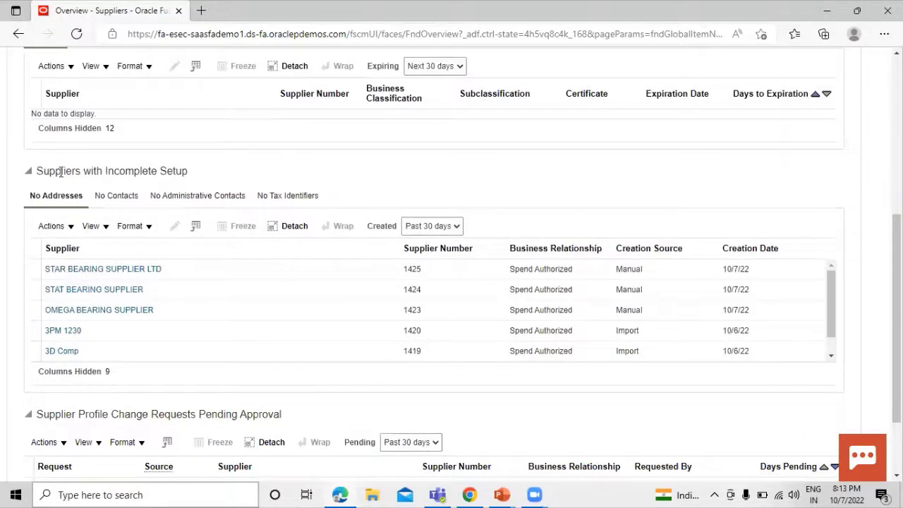
click(73, 269)
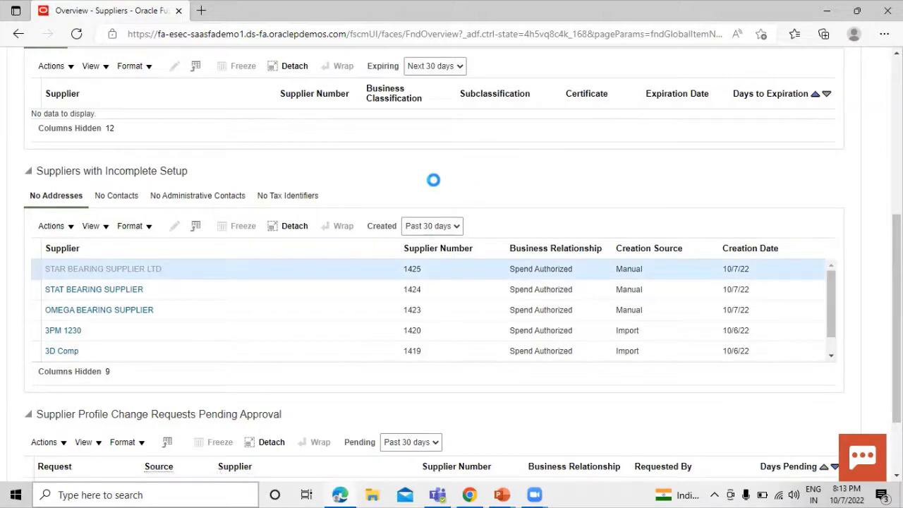
scroll(434, 180, up, 5)
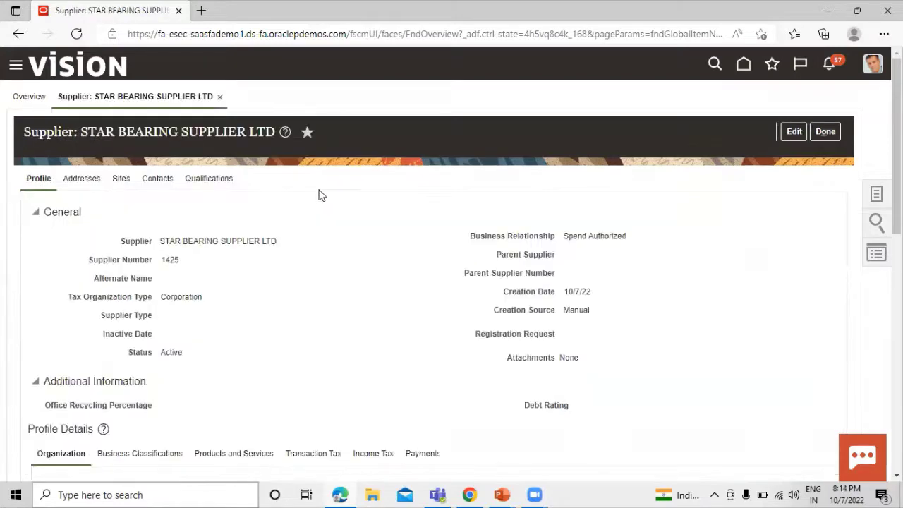
scroll(293, 262, down, 2)
scroll(292, 262, up, 2)
click(83, 182)
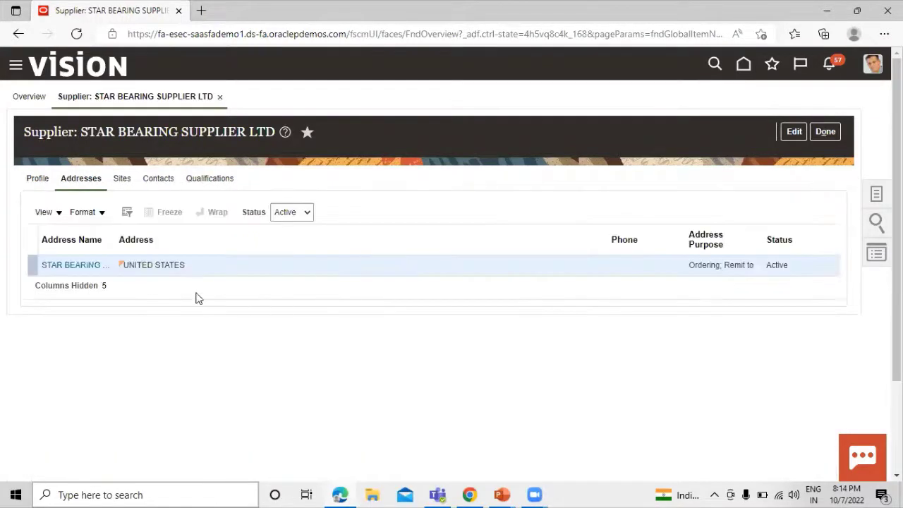
- Start a new site for the supplier under US1 Business Unit, using the address STAR BEARING SUPPLIER ADDRESS
click(124, 182)
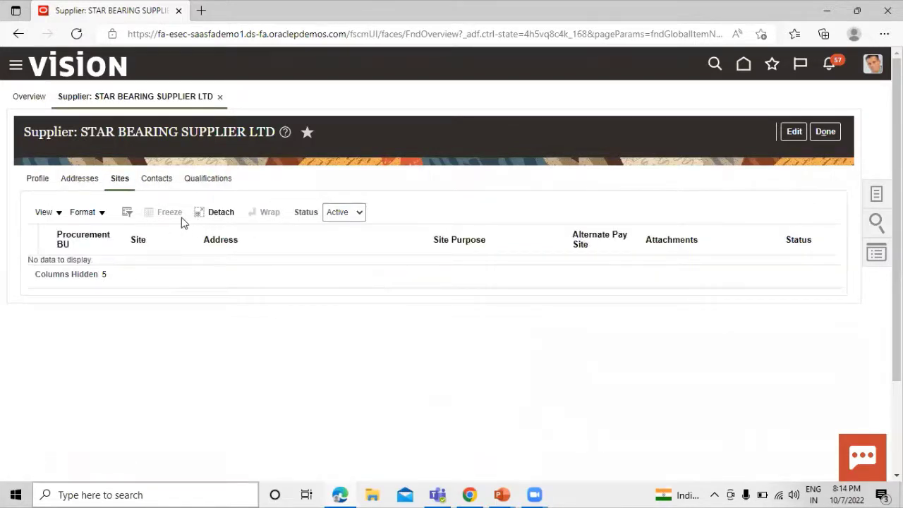
click(794, 131)
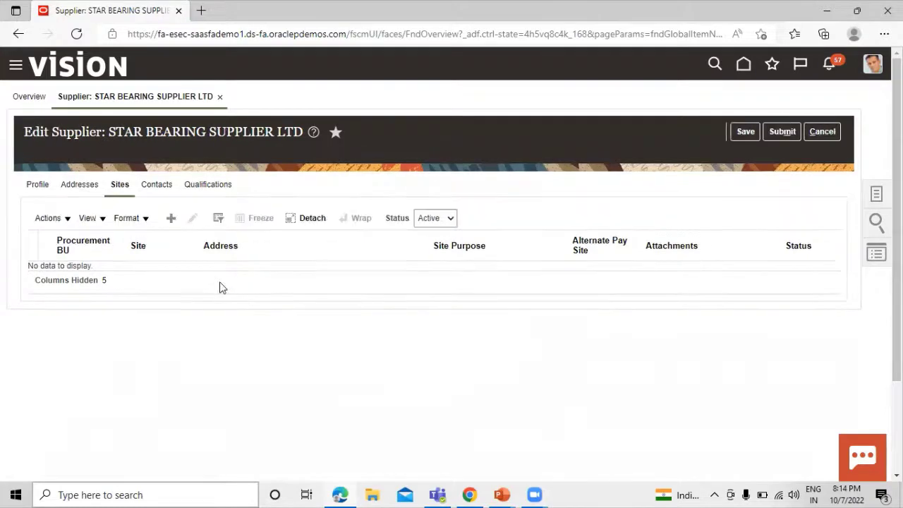
click(172, 220)
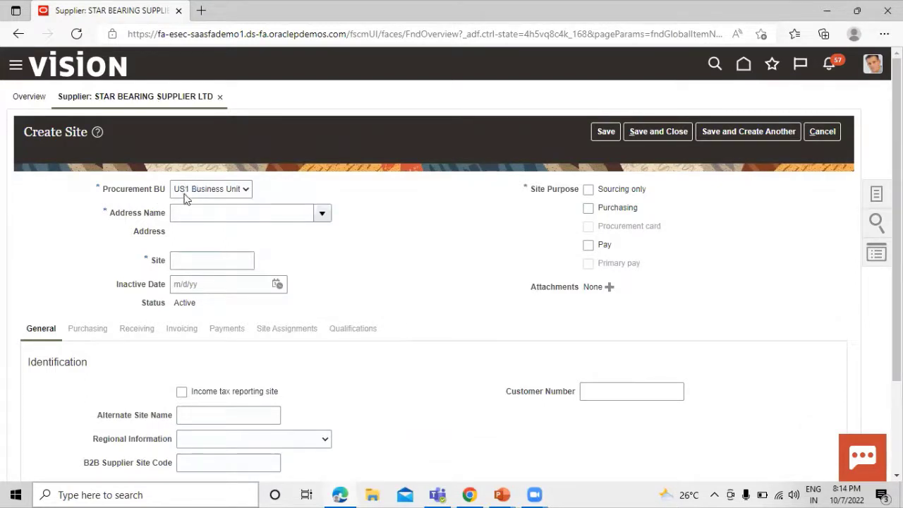
click(225, 211)
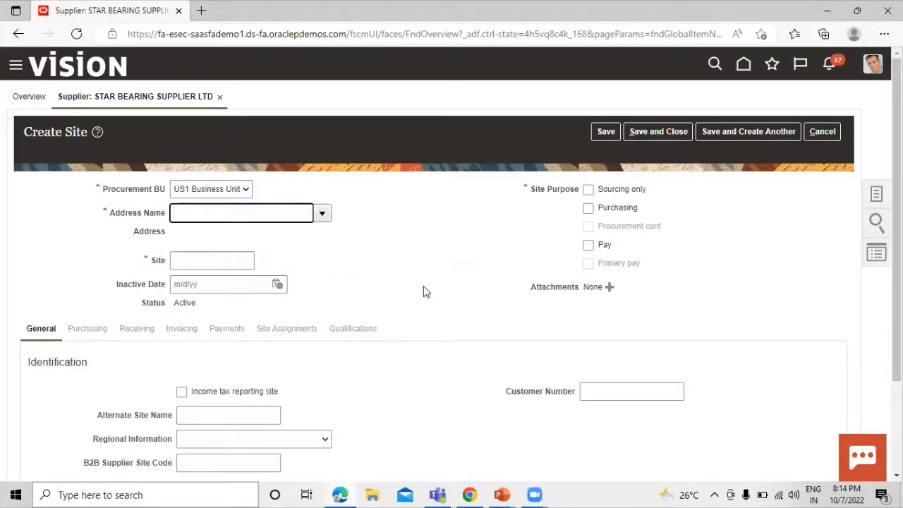
click(322, 212)
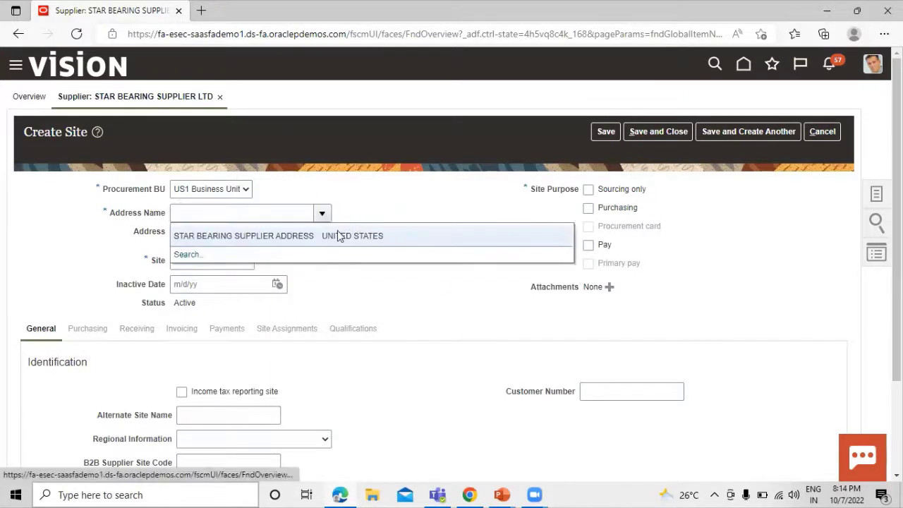
click(276, 234)
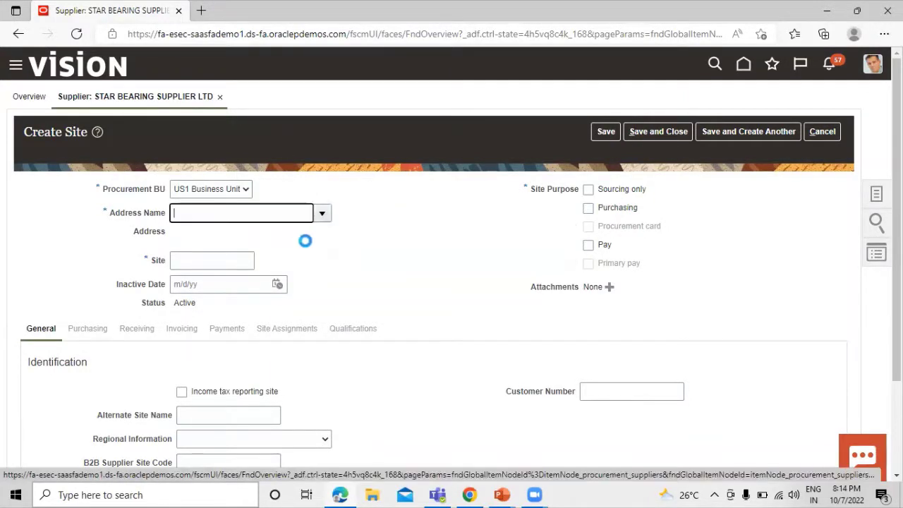
- Name the new site STAR BEARING ST
click(252, 261)
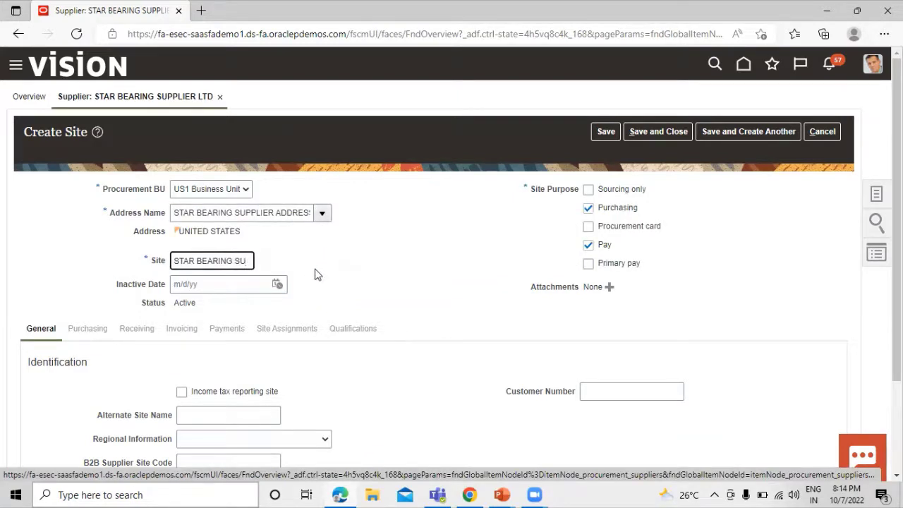
text(S)
click(423, 239)
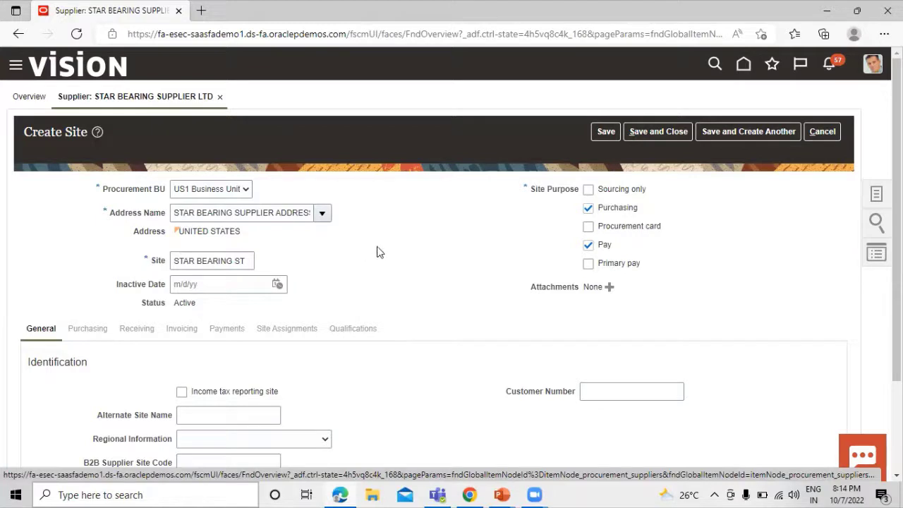
- Review the new site's general details and save the site
scroll(401, 245, down, 1)
scroll(400, 244, up, 1)
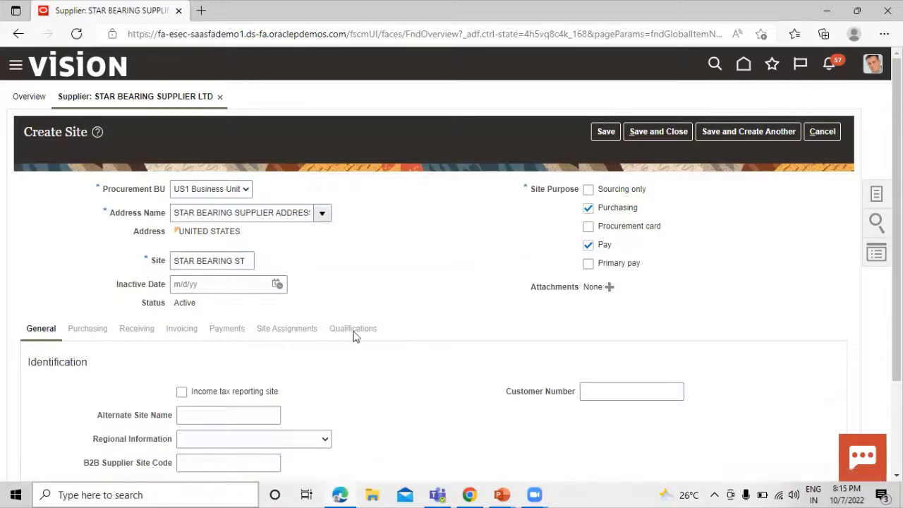
scroll(190, 348, down, 2)
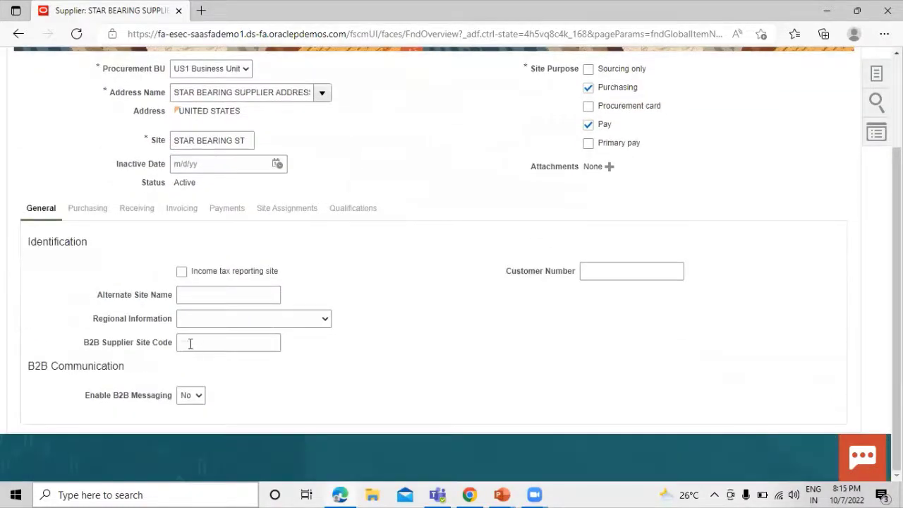
scroll(191, 348, up, 2)
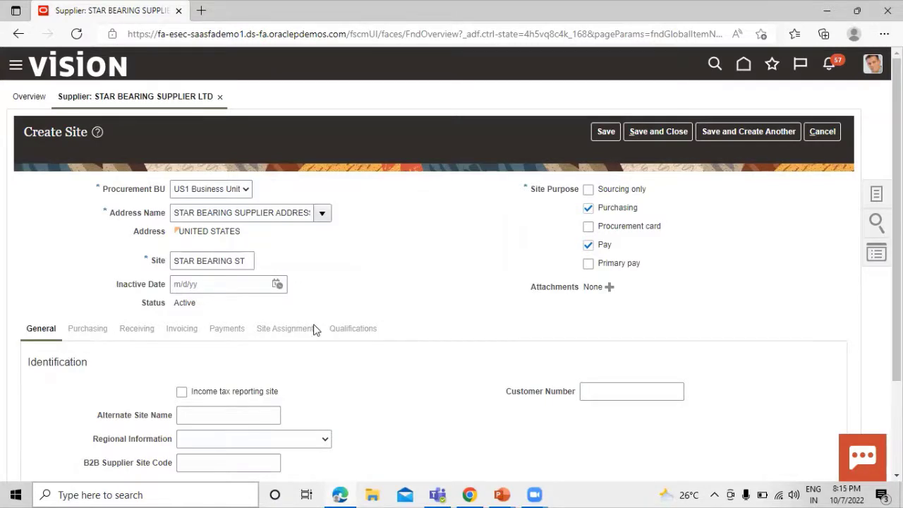
click(611, 133)
click(353, 328)
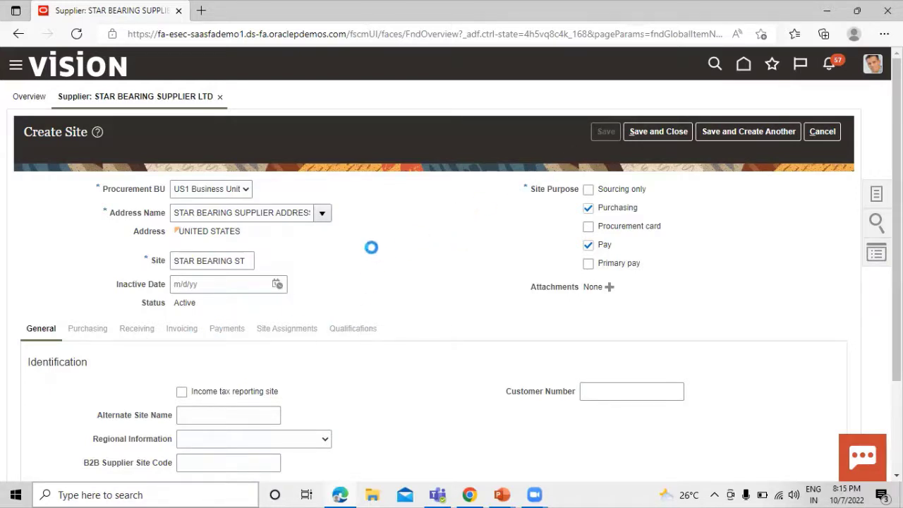
click(189, 339)
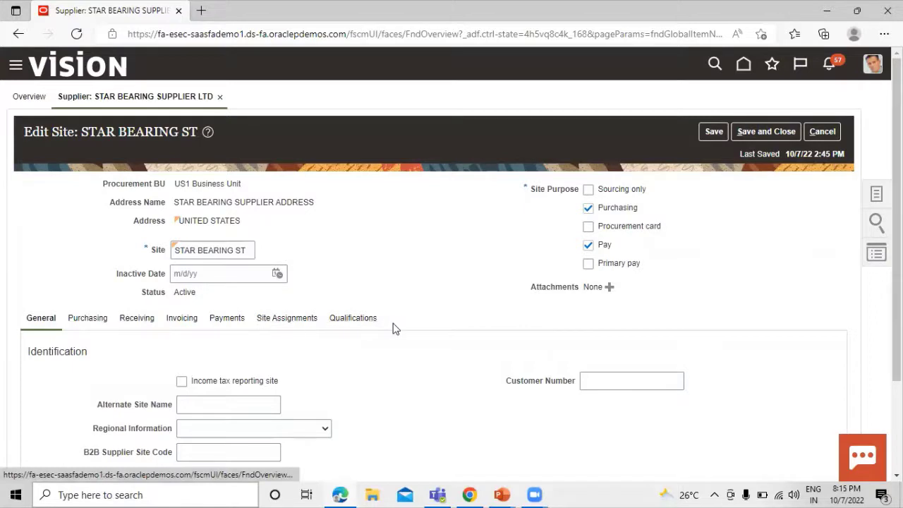
- Set the site's invoice currency and payment currency to US Dollar
click(185, 319)
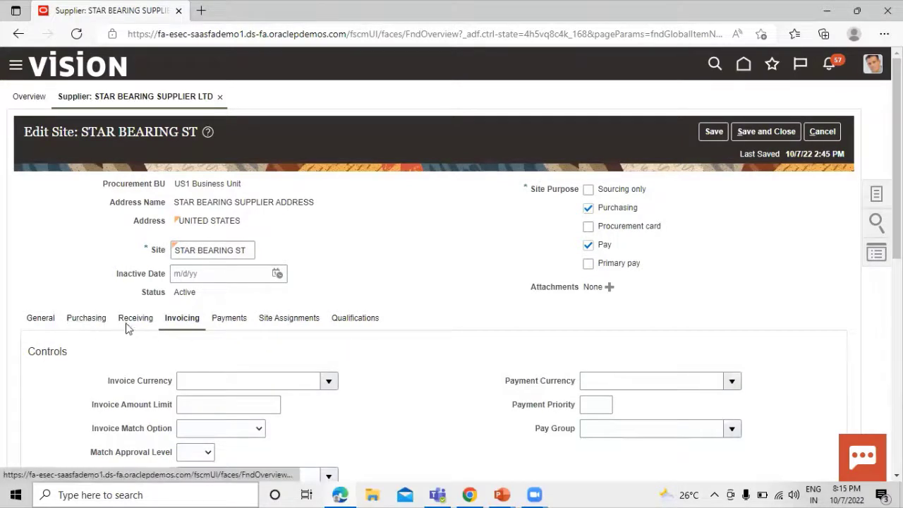
scroll(339, 335, down, 1)
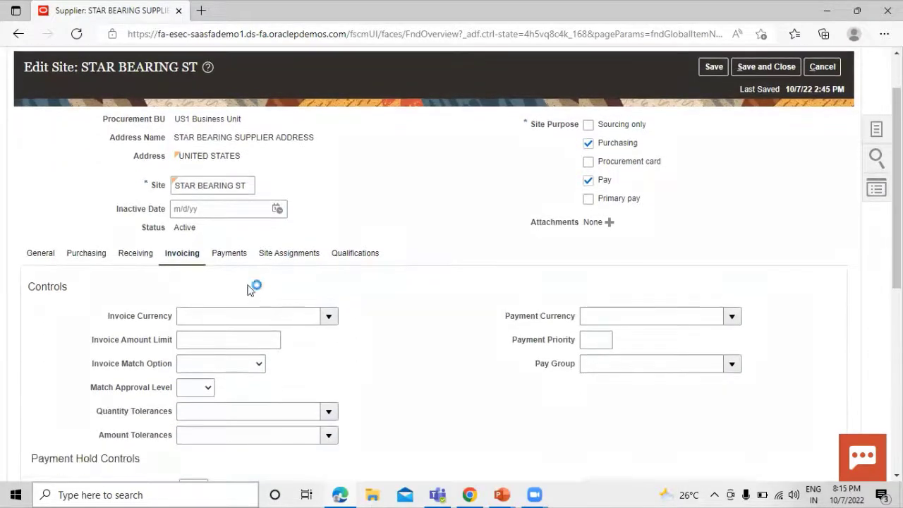
click(328, 316)
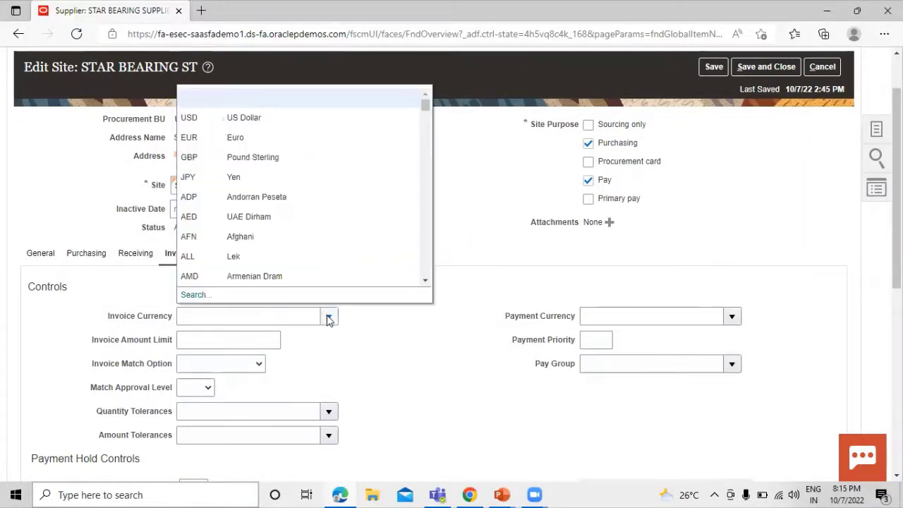
click(243, 118)
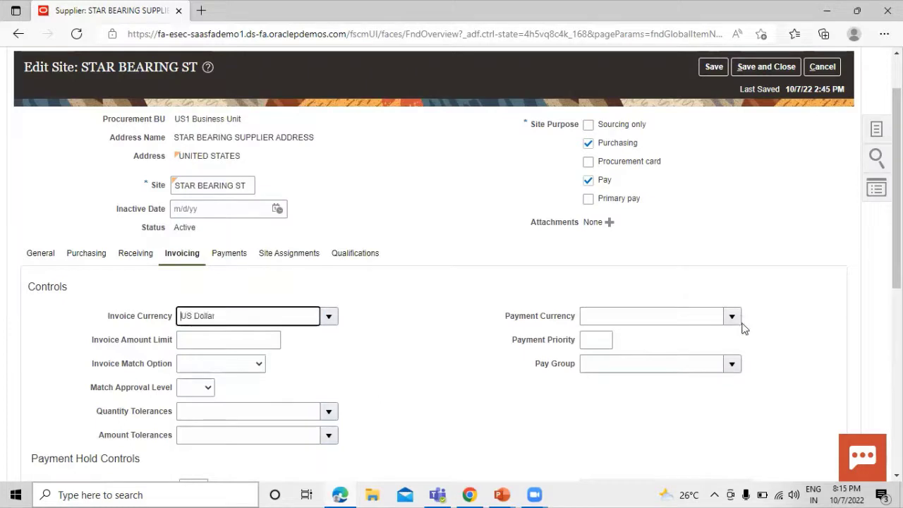
click(731, 316)
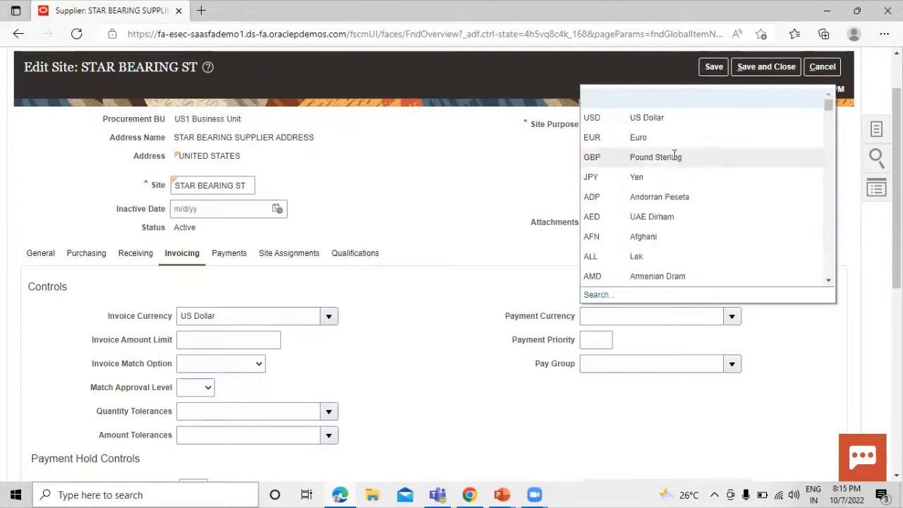
click(669, 120)
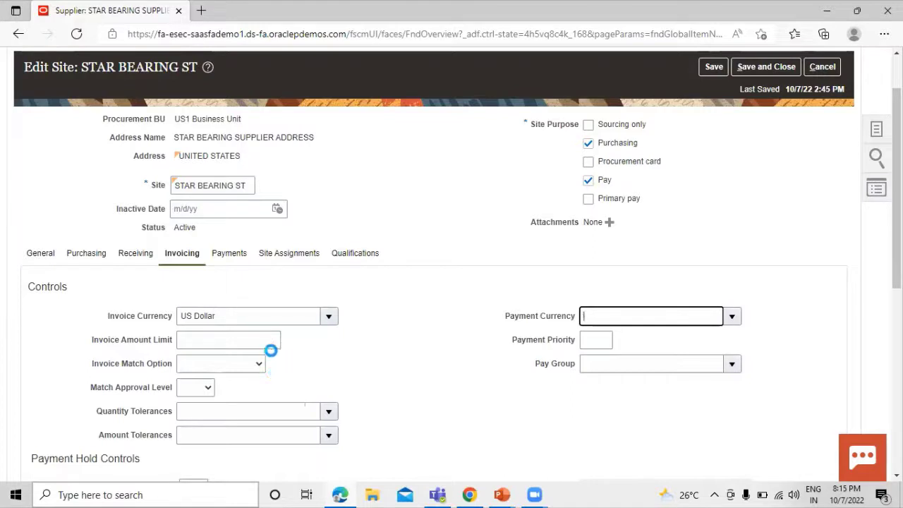
- Review the site's payment methods and select the Check method
click(232, 255)
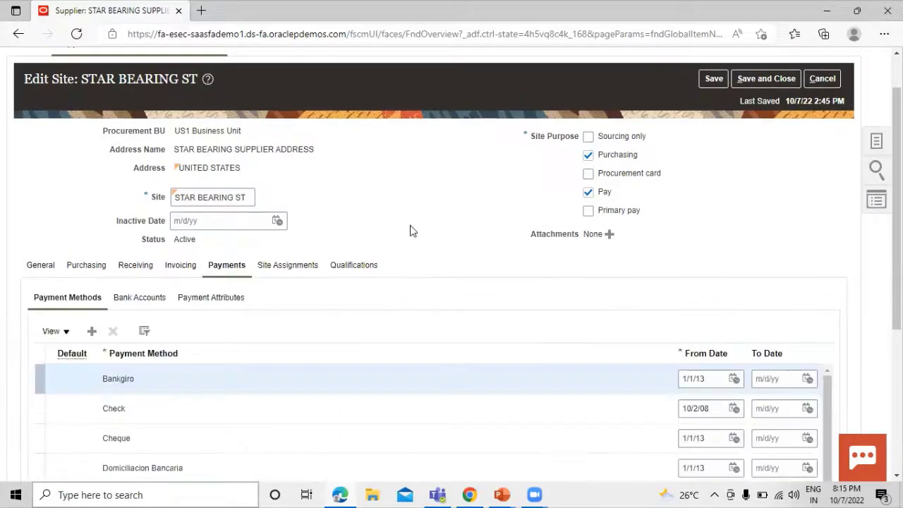
scroll(409, 201, down, 1)
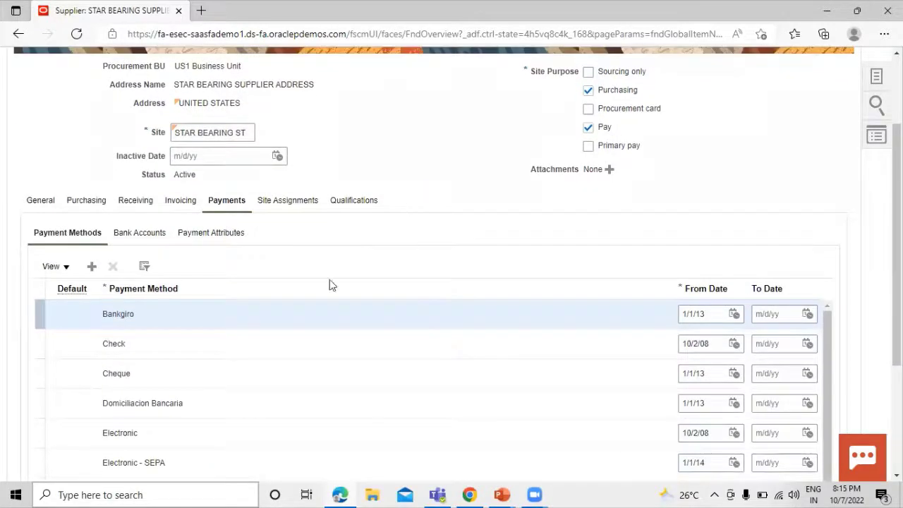
scroll(183, 402, down, 2)
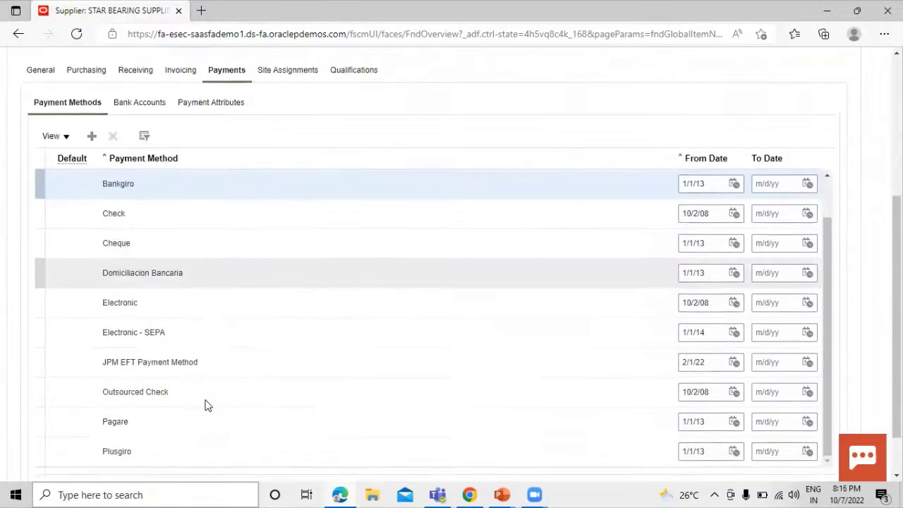
scroll(159, 367, up, 1)
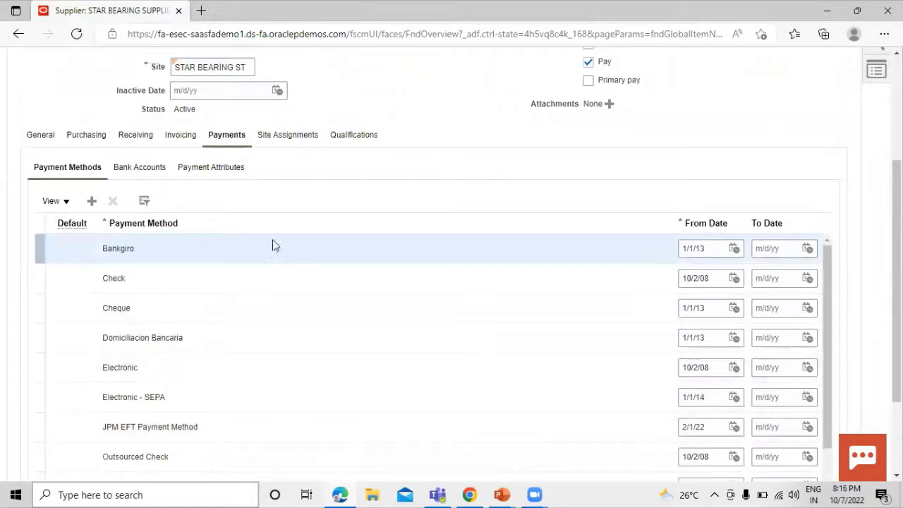
click(95, 278)
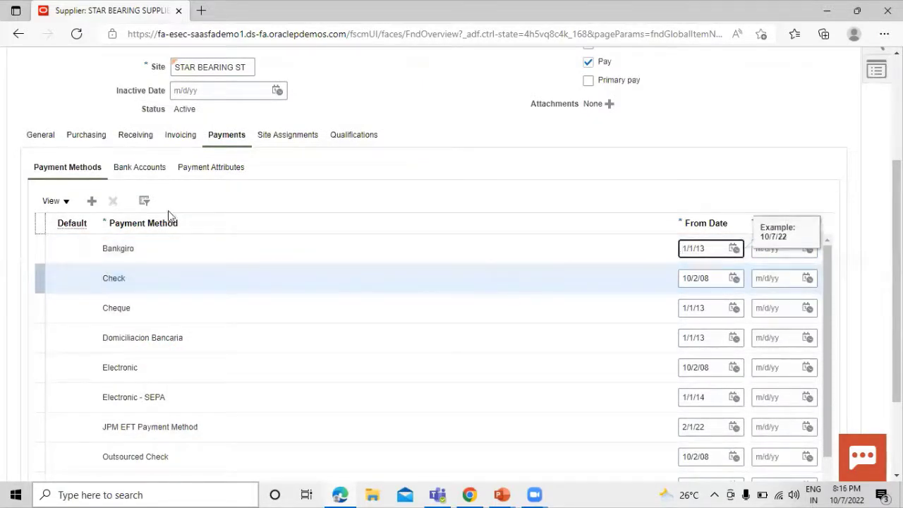
click(90, 279)
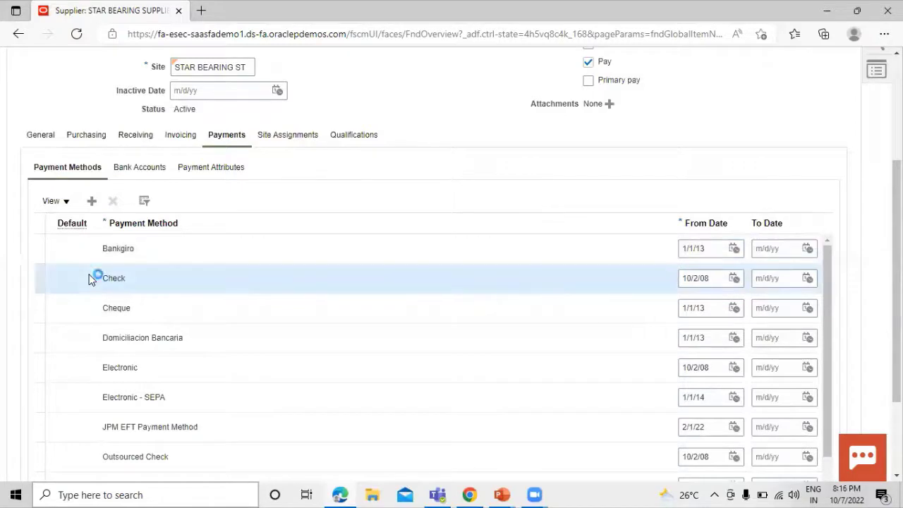
scroll(140, 271, up, 2)
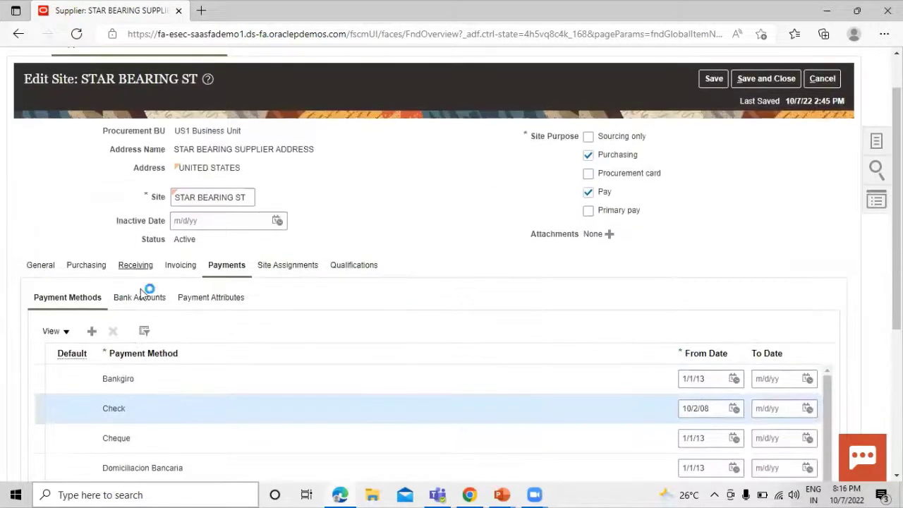
scroll(134, 315, down, 1)
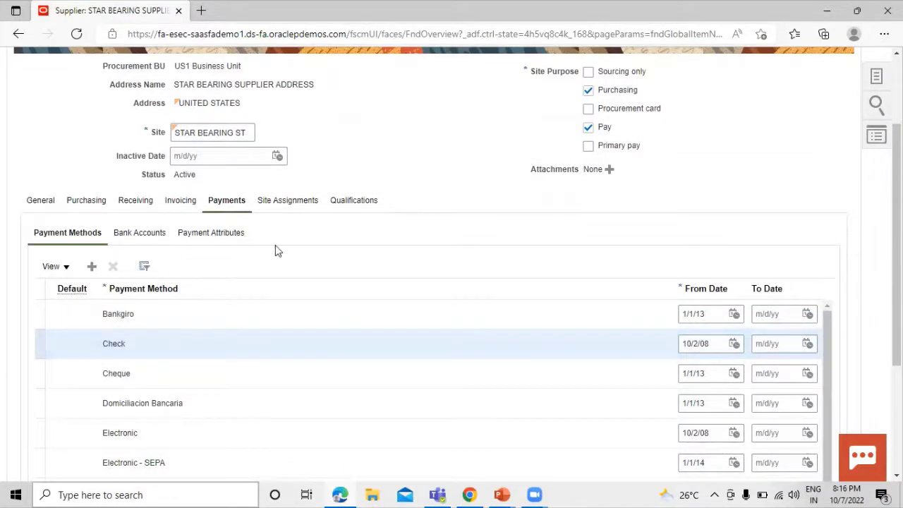
- Autocreate the site's business unit assignments and try to remove the UK Business Unit assignment
click(283, 204)
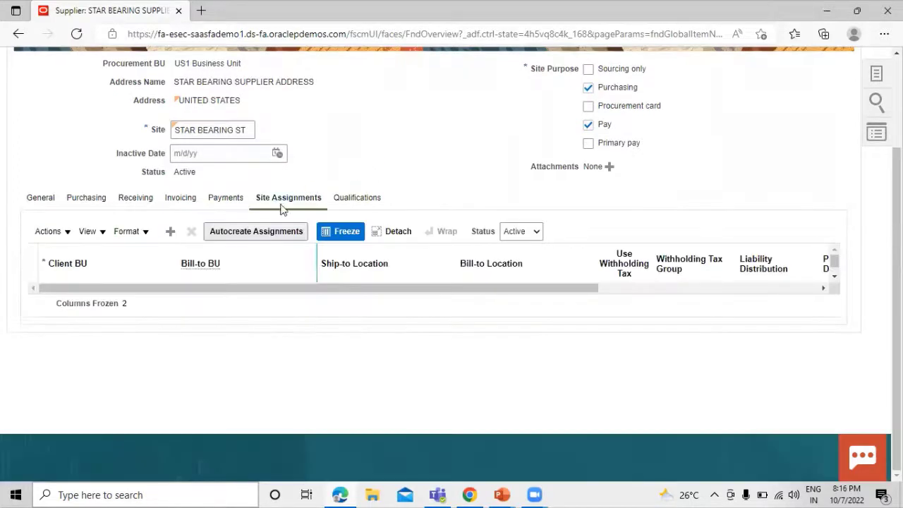
click(261, 232)
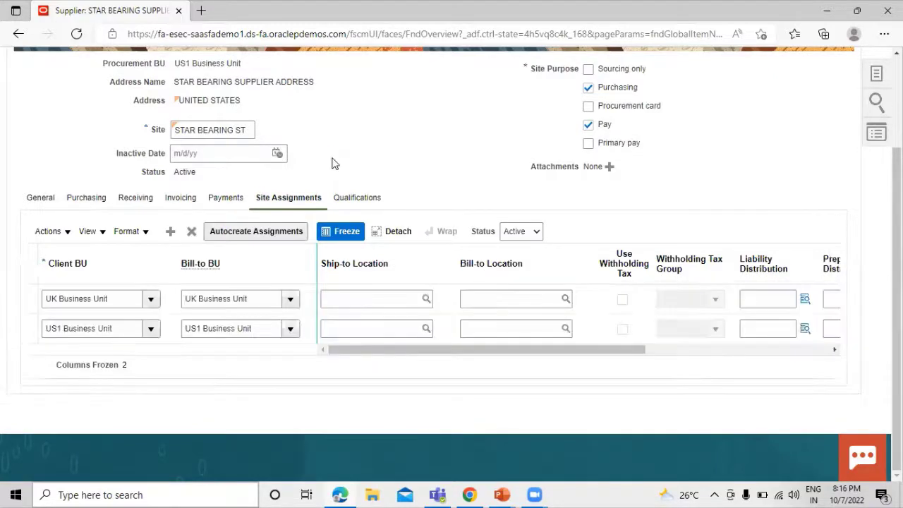
click(21, 299)
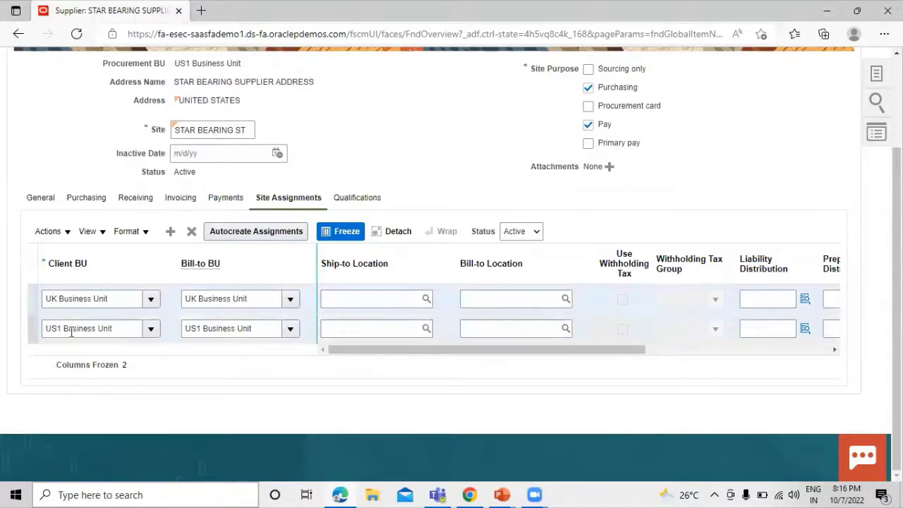
click(192, 231)
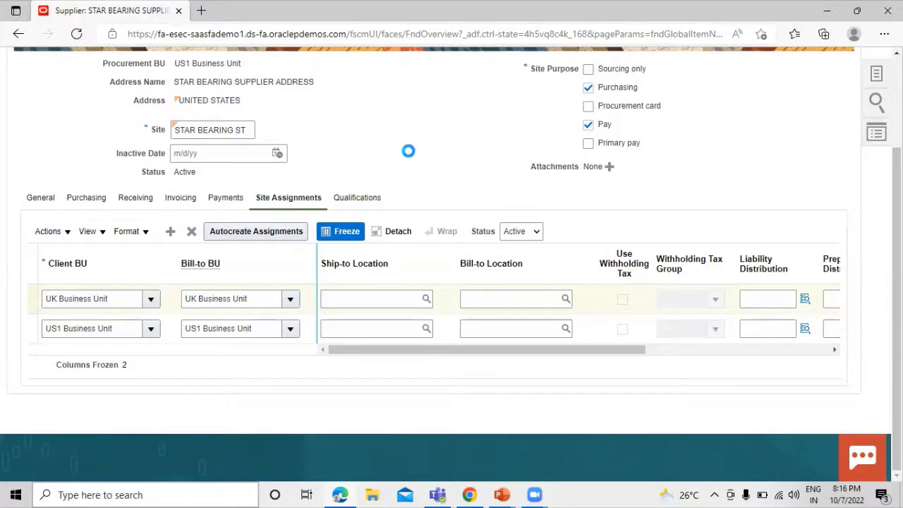
- Review the payment methods available for the STAR BEARING ST site
click(226, 199)
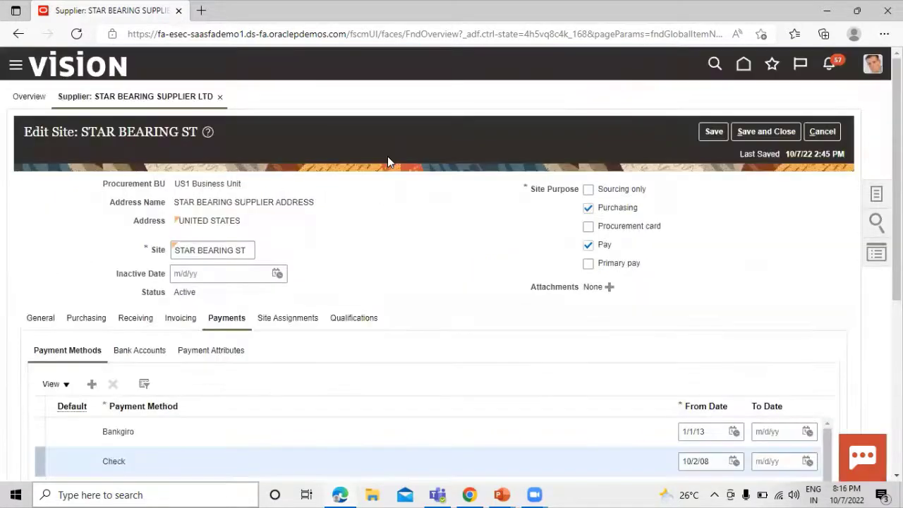
scroll(355, 244, down, 3)
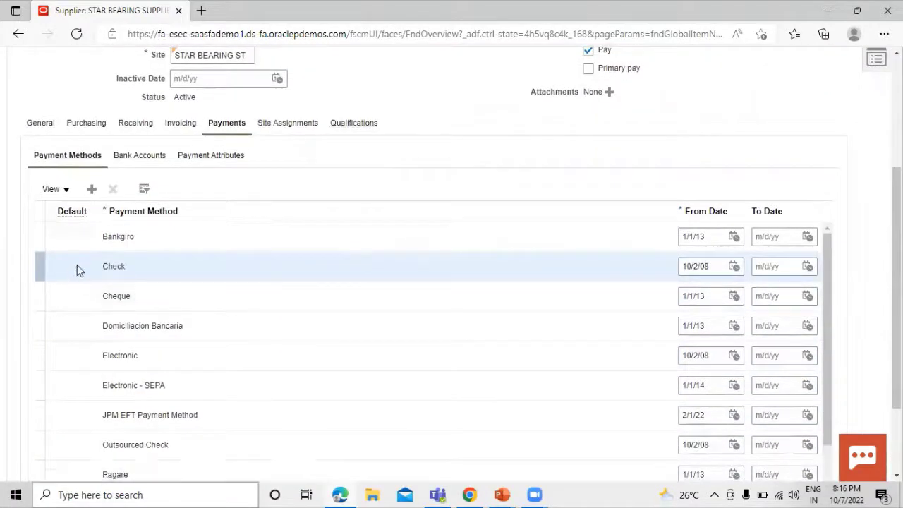
scroll(110, 263, down, 2)
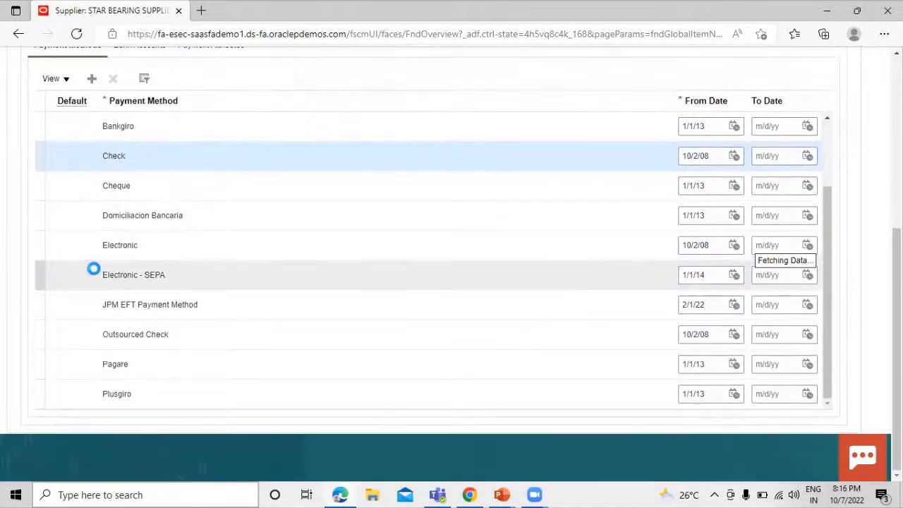
scroll(92, 272, up, 3)
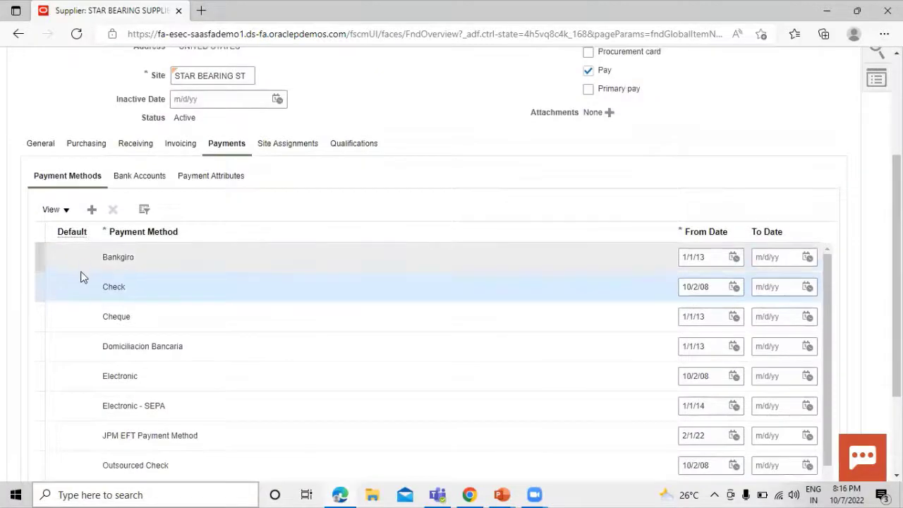
click(80, 322)
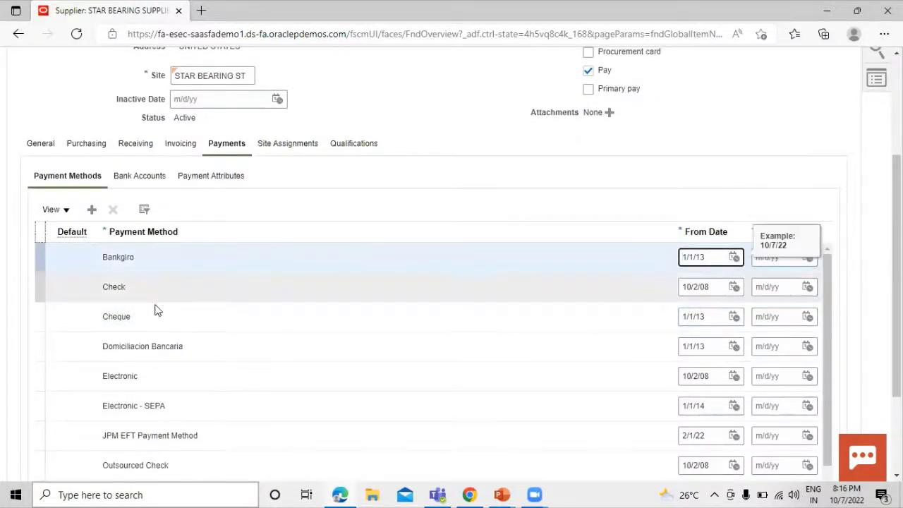
scroll(443, 283, up, 3)
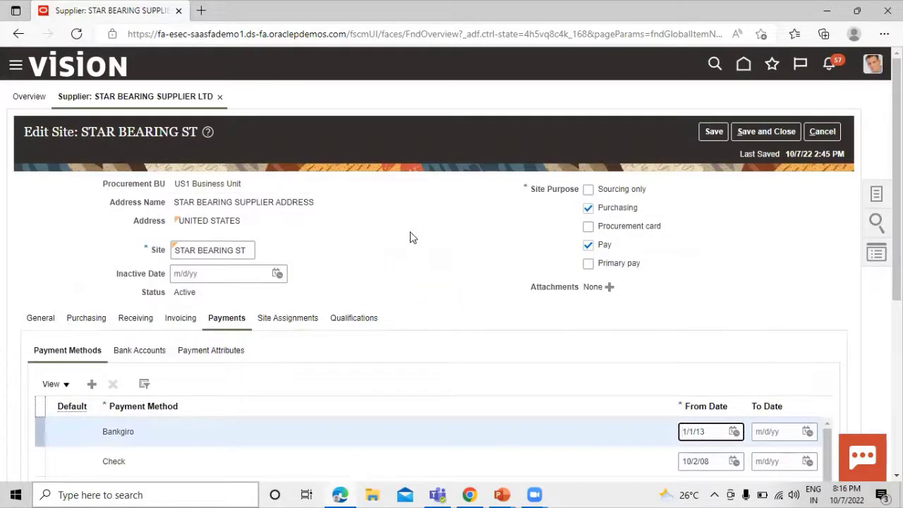
- Save and close the site, then submit the STAR BEARING SUPPLIER LTD supplier
click(763, 132)
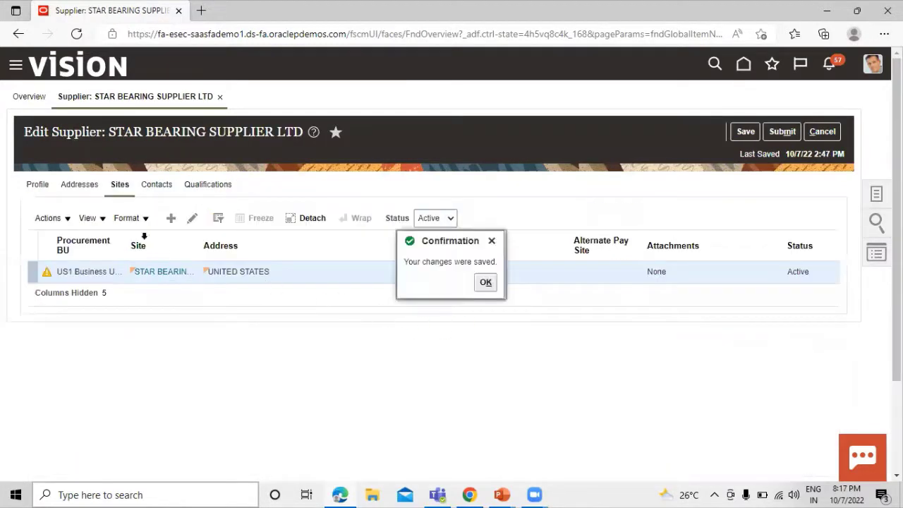
click(489, 283)
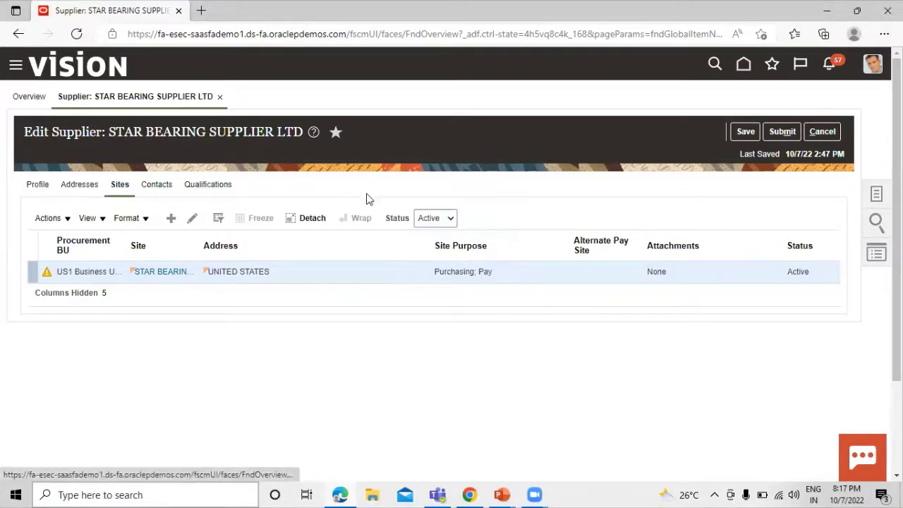
click(783, 133)
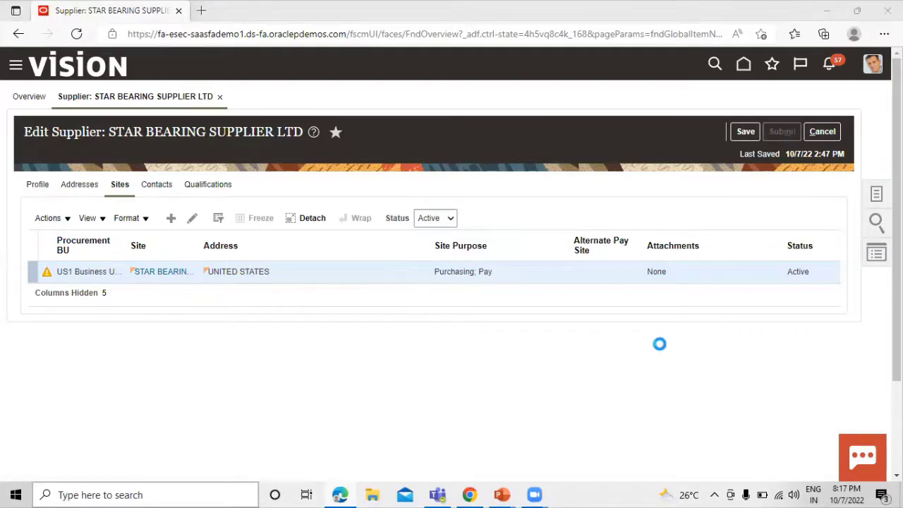
- Switch to the PowerPoint slide show to check the basic steps for an approved supplier list, and return to the browser
key(alt+Tab)
key(alt+Tab)
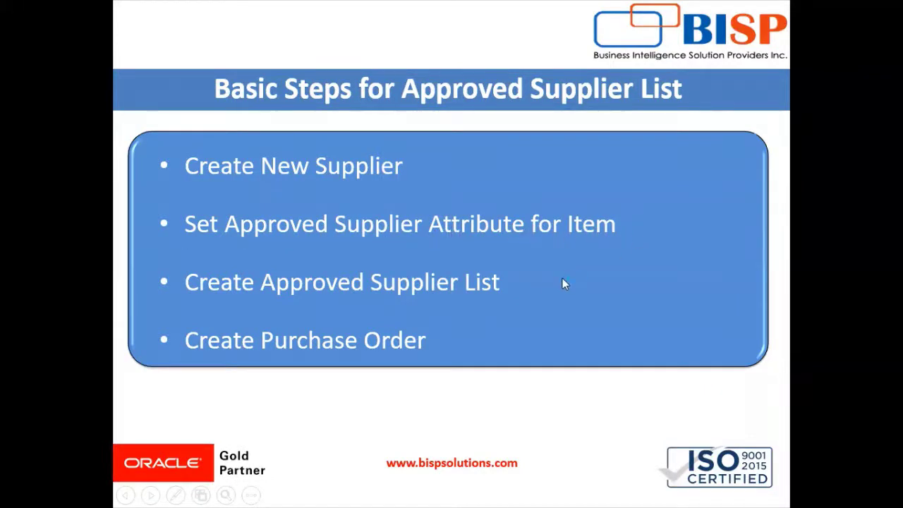
key(alt+Tab)
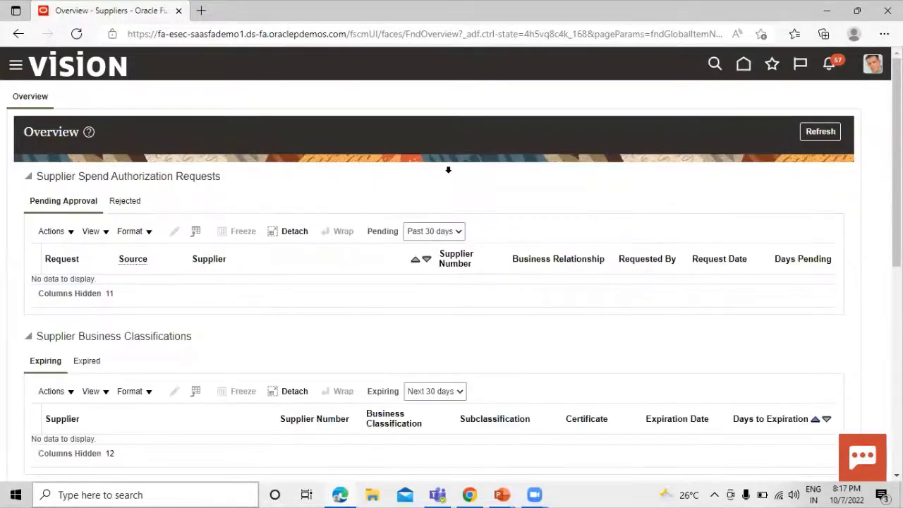
- Go to Product Information Management under Product Management and open the Manage Items task
click(482, 178)
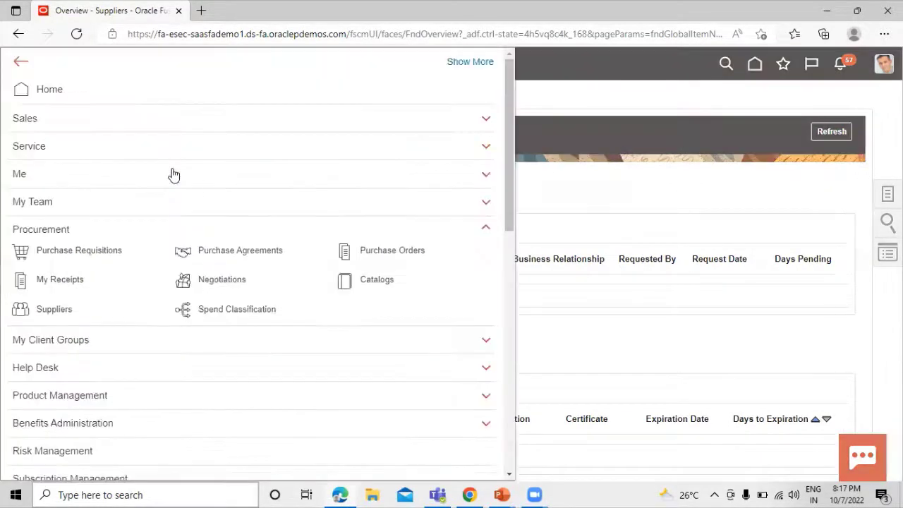
scroll(152, 254, down, 1)
click(141, 330)
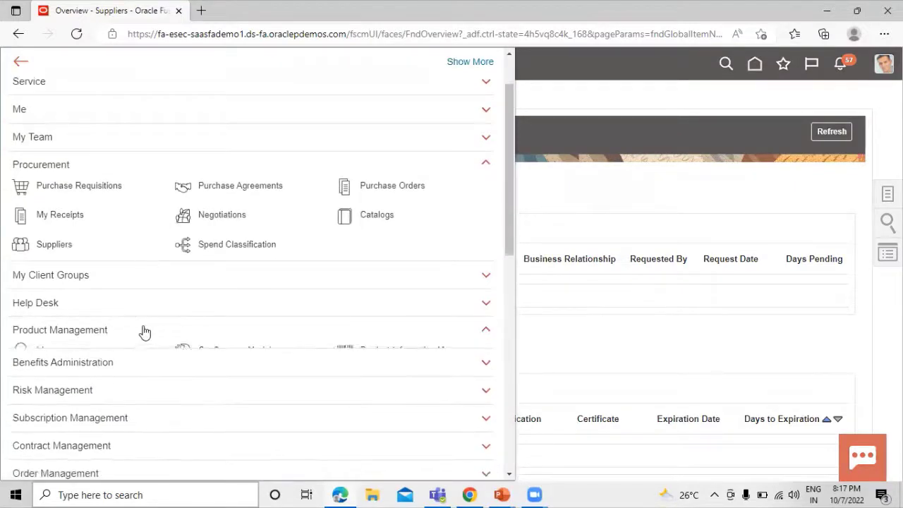
click(393, 351)
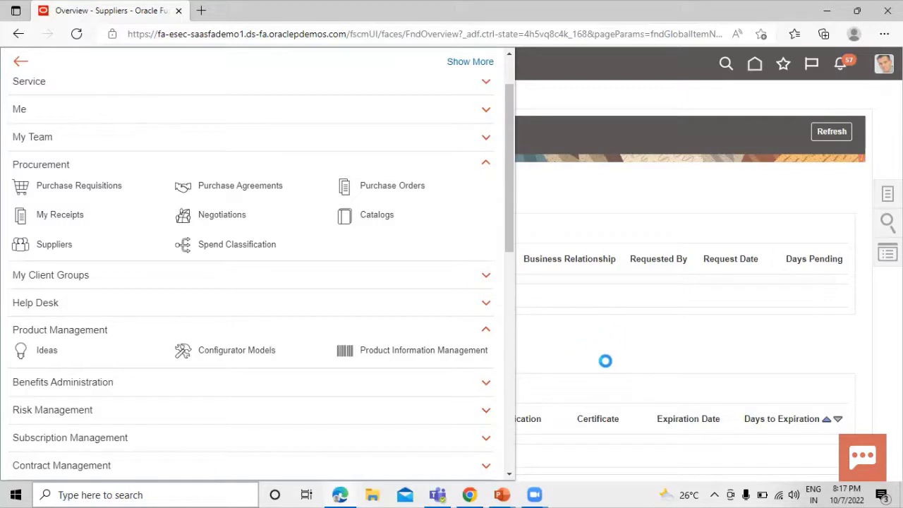
click(395, 351)
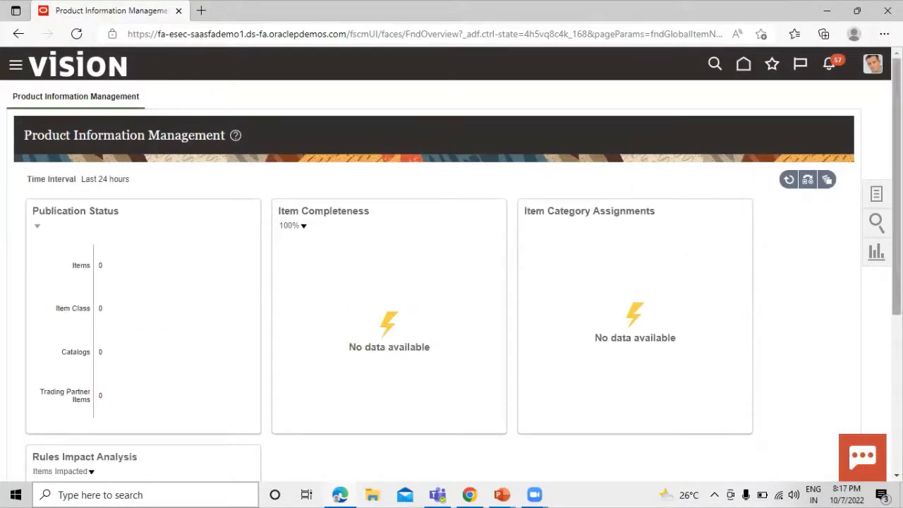
click(877, 199)
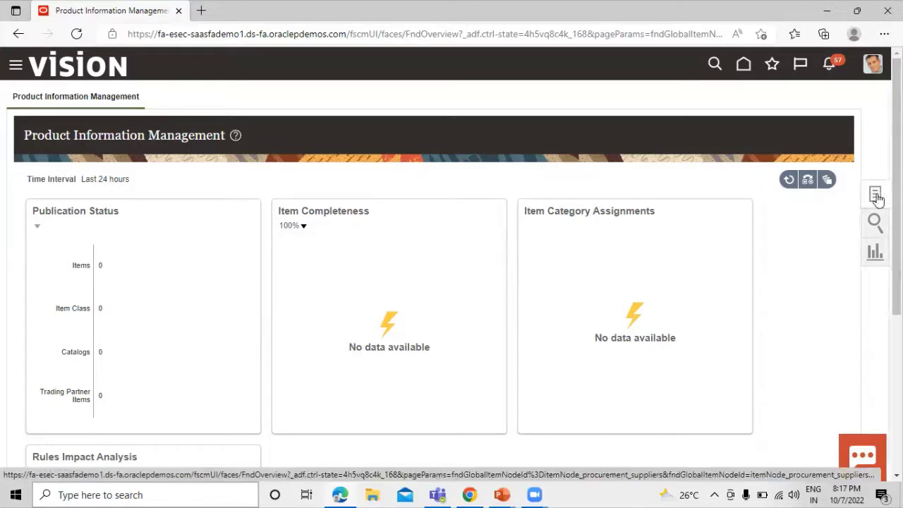
click(804, 124)
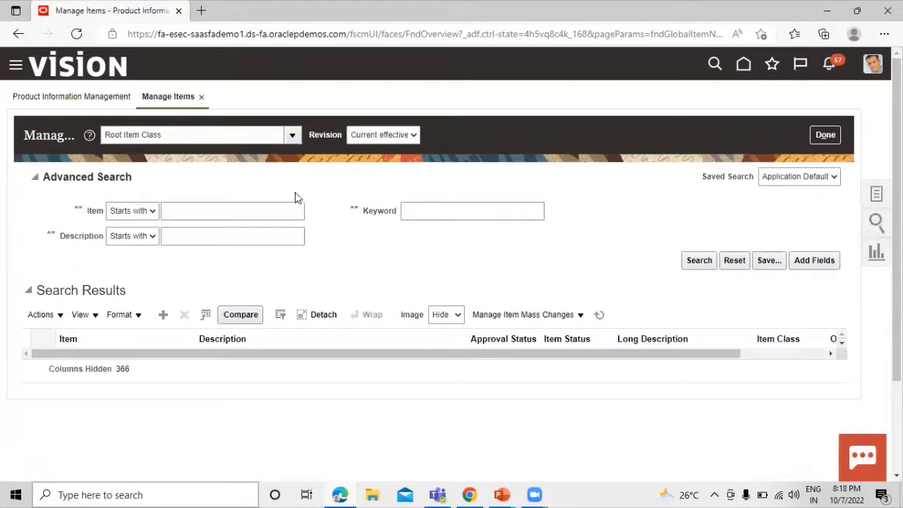
- Search for items whose item name starts with TATA
click(207, 214)
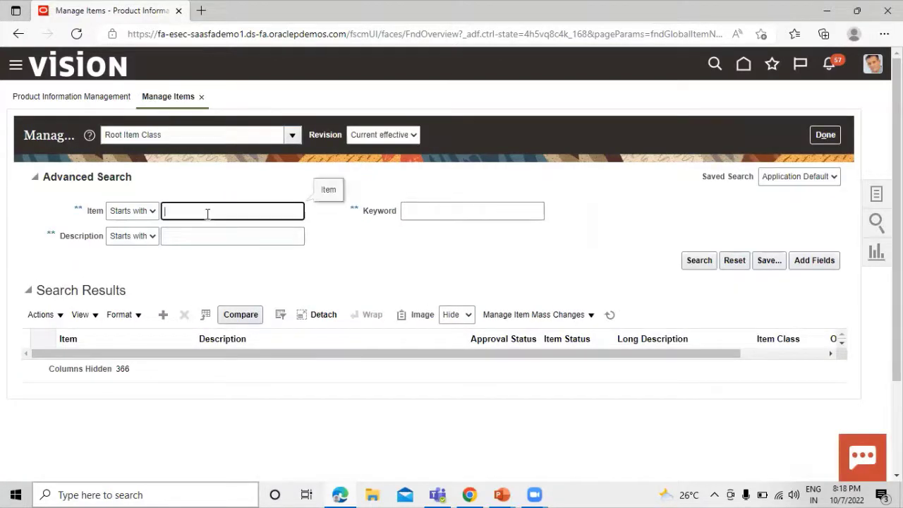
text(TATA)
click(700, 260)
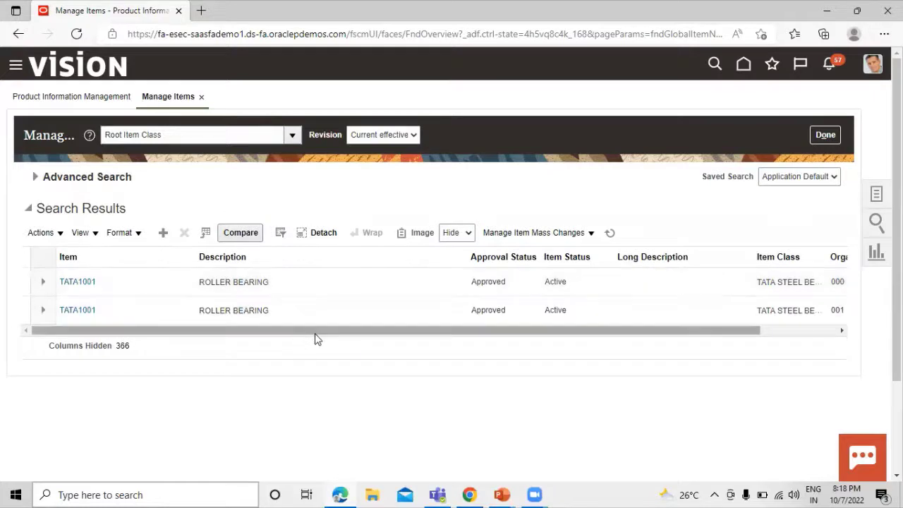
- Widen the Item Class column in the search results and examine each item's class and organization
drag(318, 334, 452, 336)
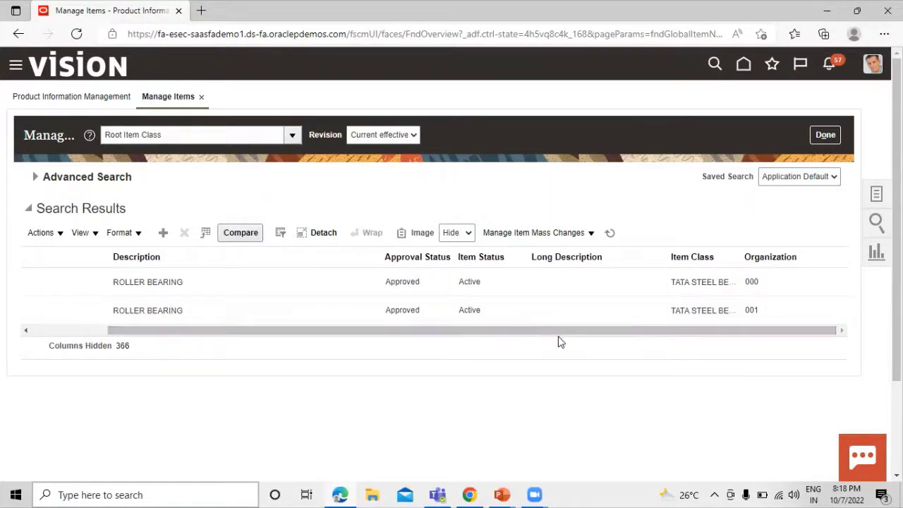
drag(675, 336, 730, 333)
drag(742, 256, 798, 256)
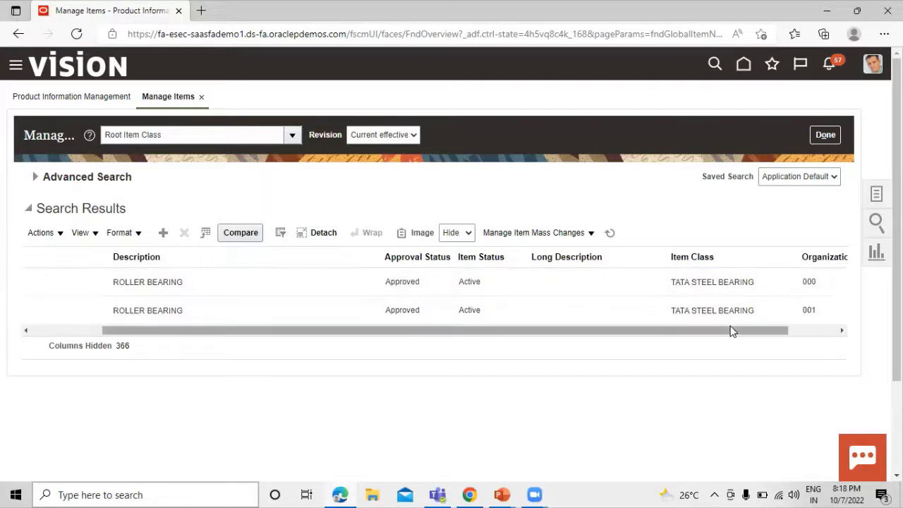
drag(731, 331, 808, 332)
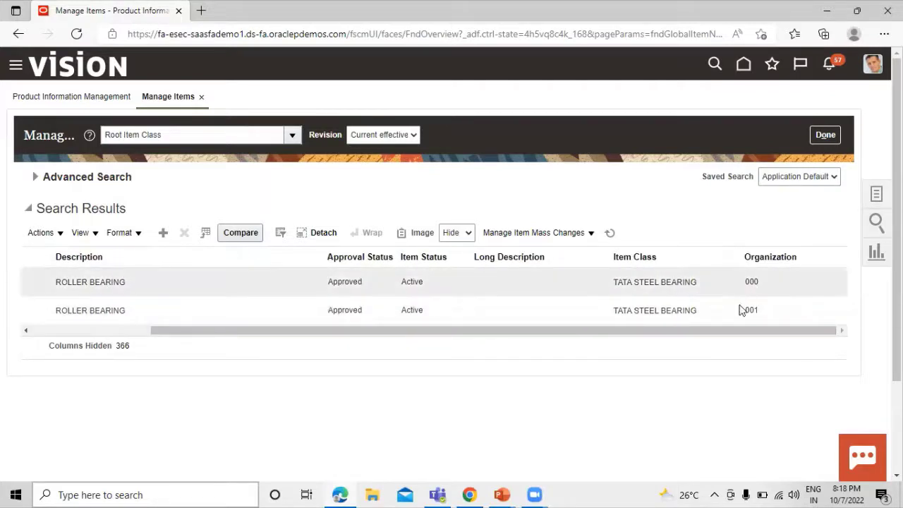
drag(722, 329, 766, 329)
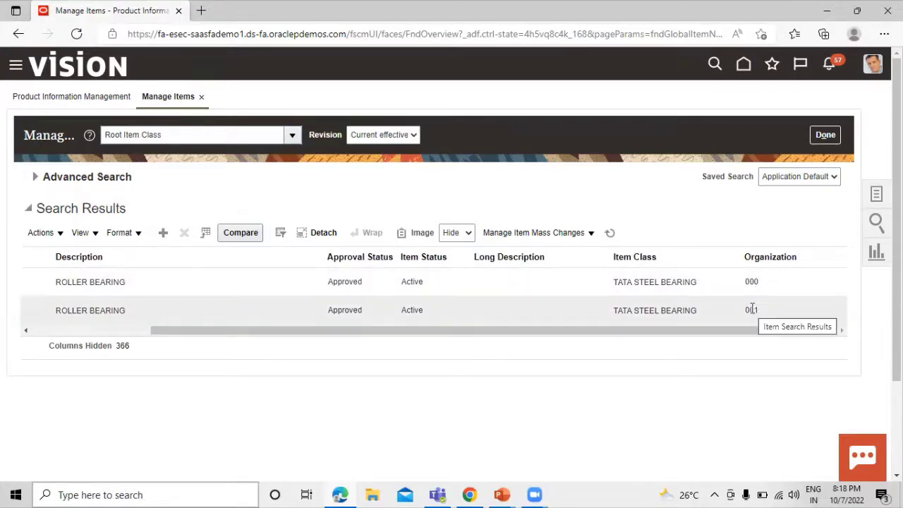
drag(745, 328, 468, 330)
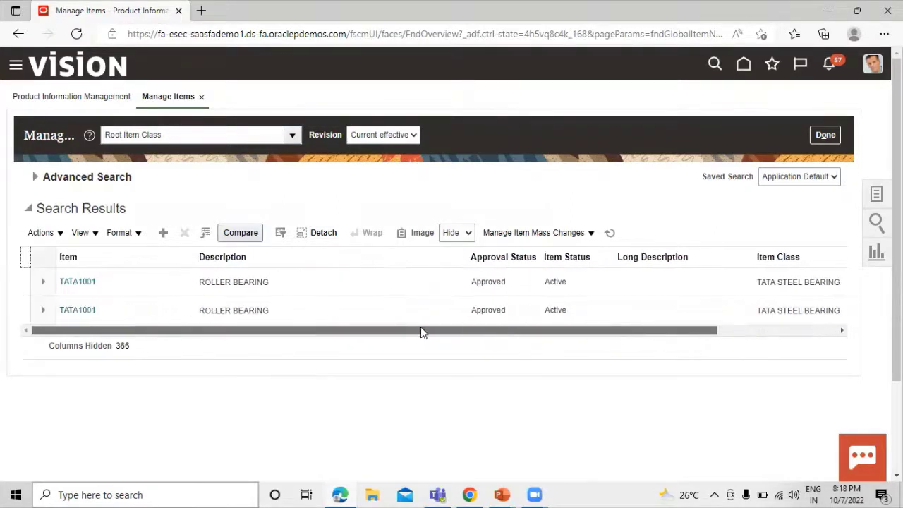
- Open item TATA1001 in organization 000 and display its purchasing specifications
click(71, 286)
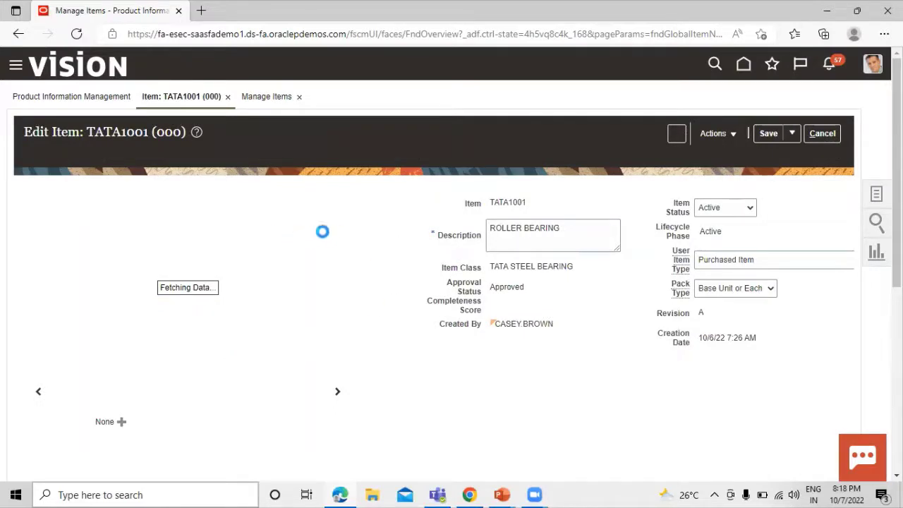
scroll(197, 232, down, 2)
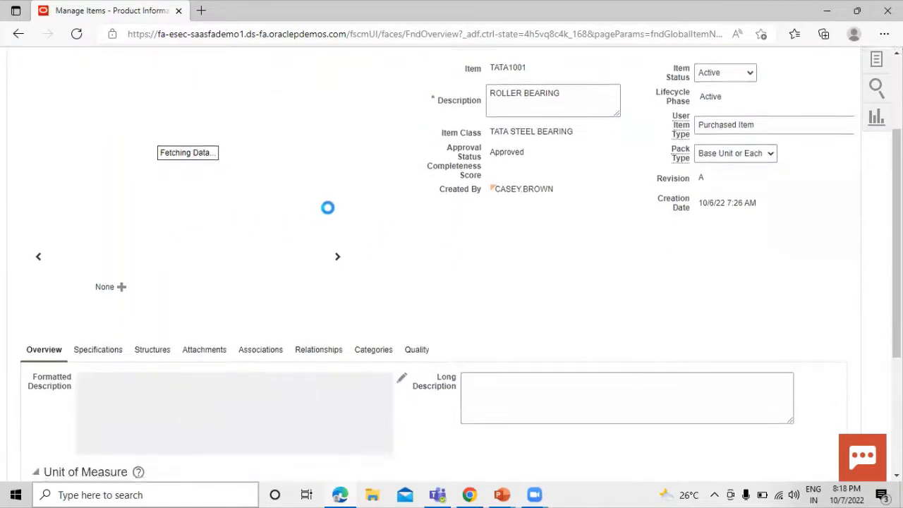
scroll(318, 208, down, 3)
scroll(327, 153, down, 3)
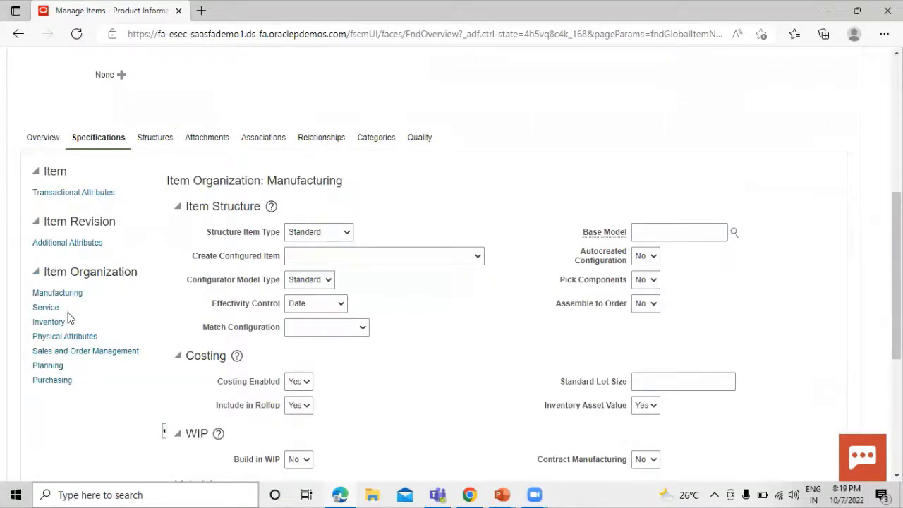
click(54, 381)
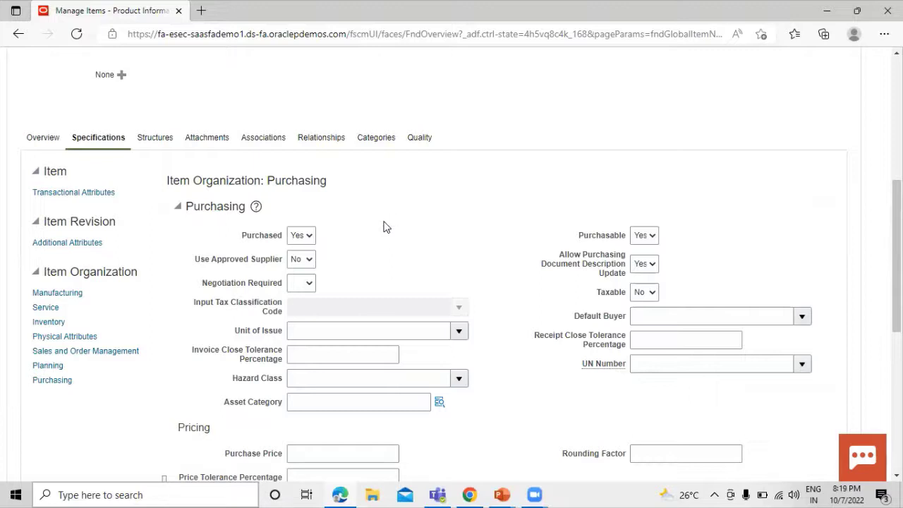
- Set Use Approved Supplier to Yes for the item in organization 000, then save and close it
click(310, 267)
click(297, 285)
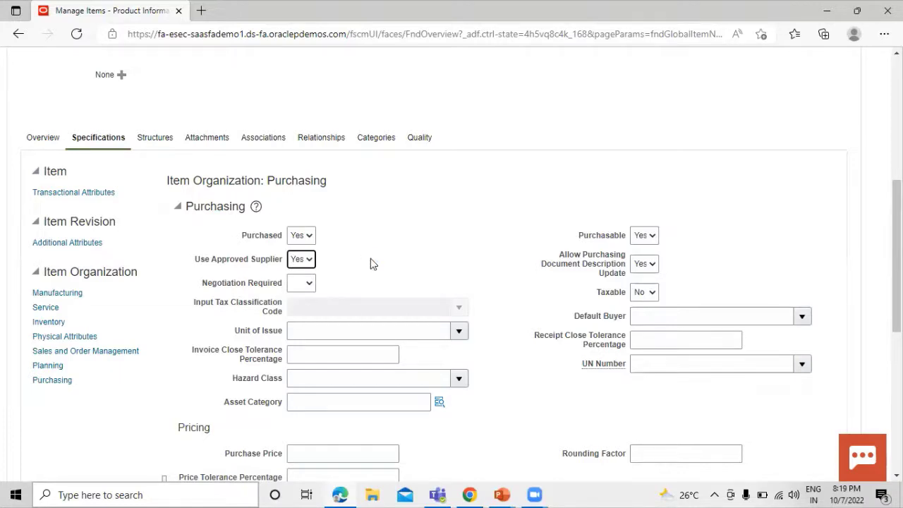
scroll(352, 264, up, 5)
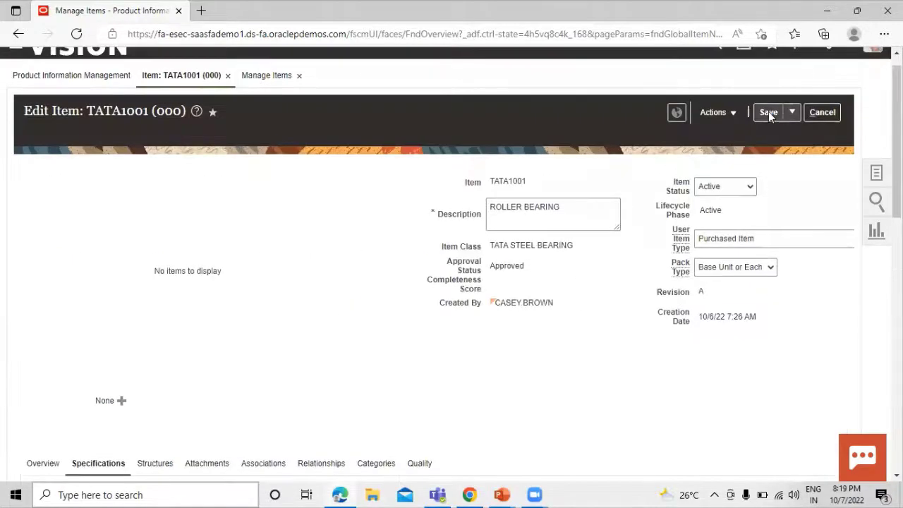
click(792, 115)
click(785, 133)
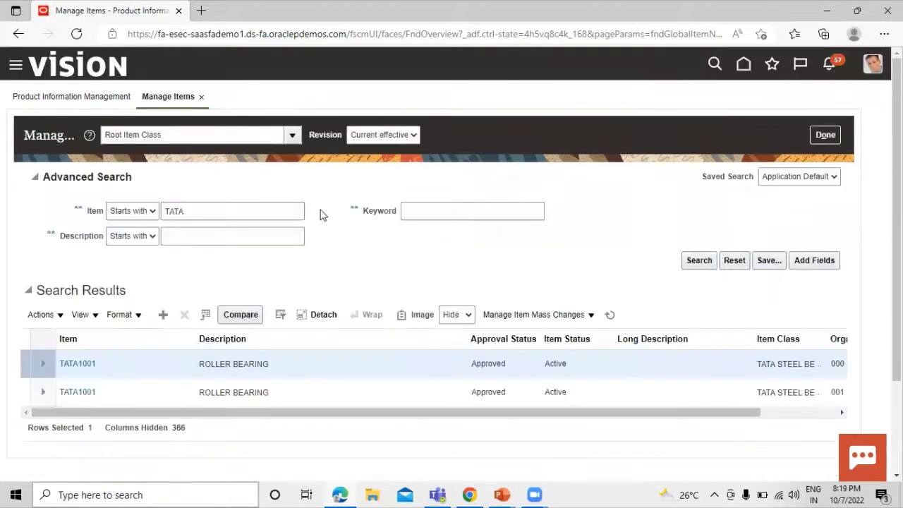
- Open item TATA1001 in organization 001 and display its purchasing specifications
click(69, 393)
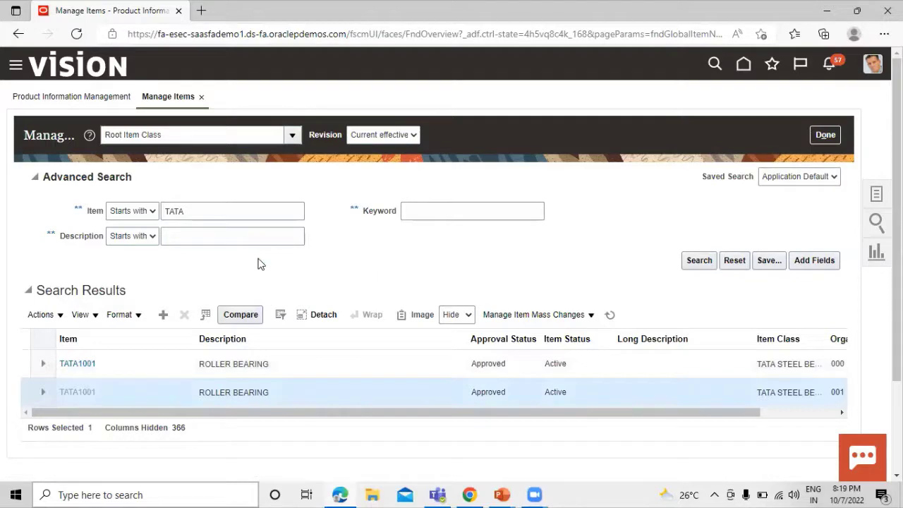
click(88, 393)
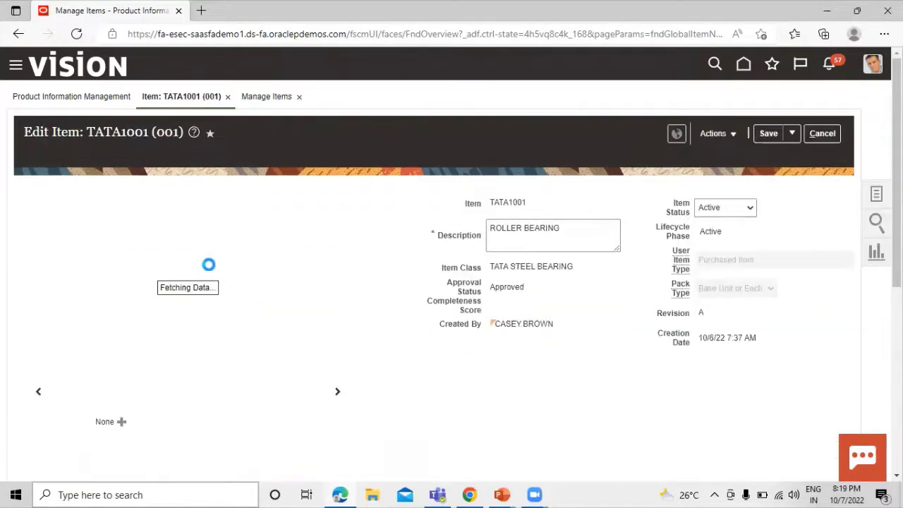
scroll(381, 248, down, 5)
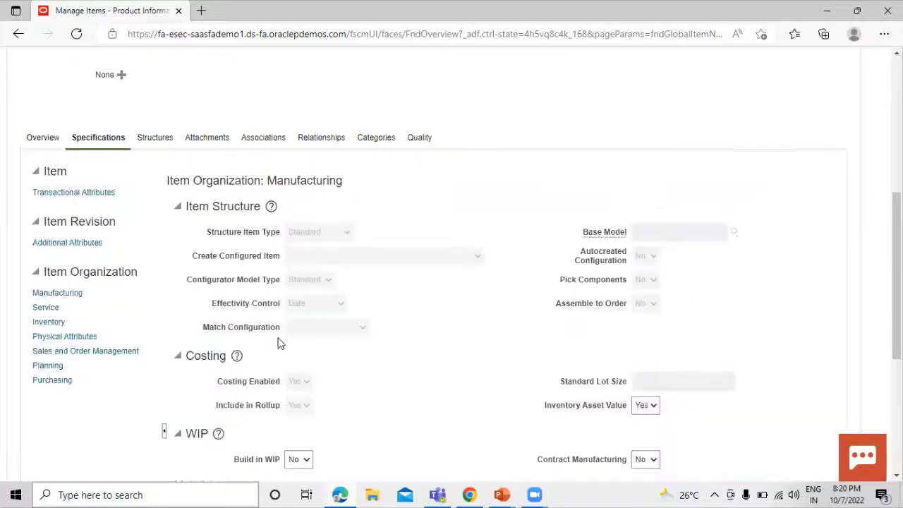
click(59, 381)
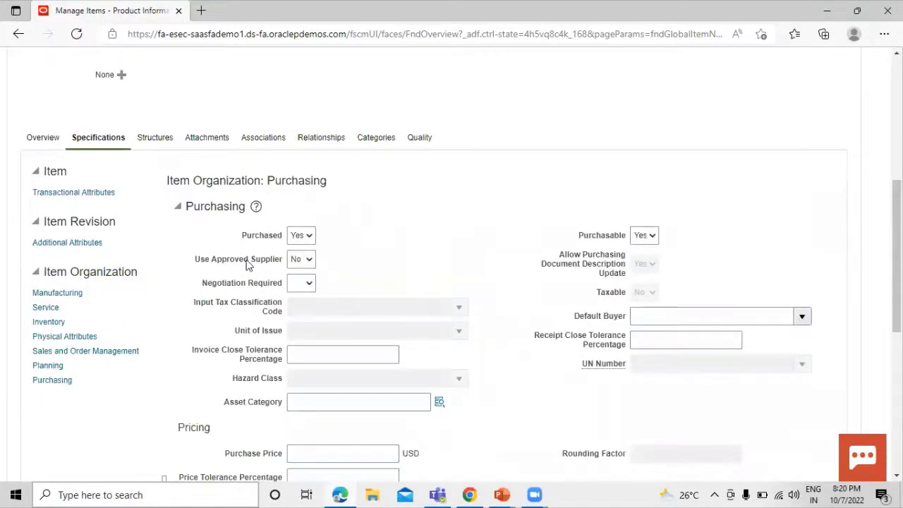
- Set Use Approved Supplier to Yes for item TATA1001 in organization 001, then save and close it
click(306, 263)
click(297, 286)
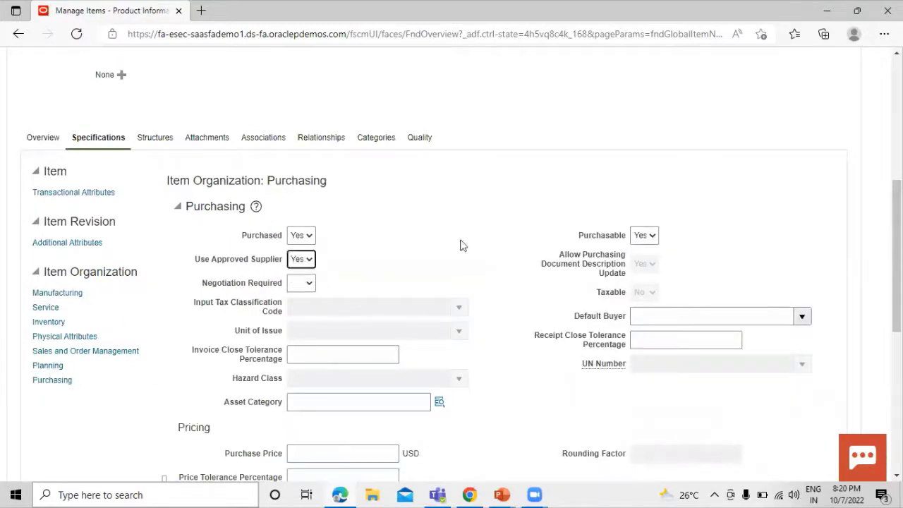
scroll(382, 280, up, 5)
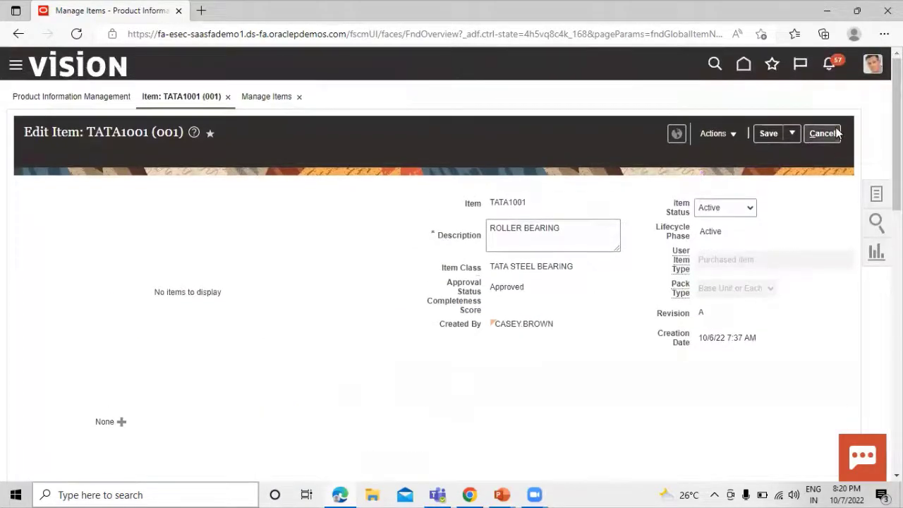
click(793, 134)
click(783, 156)
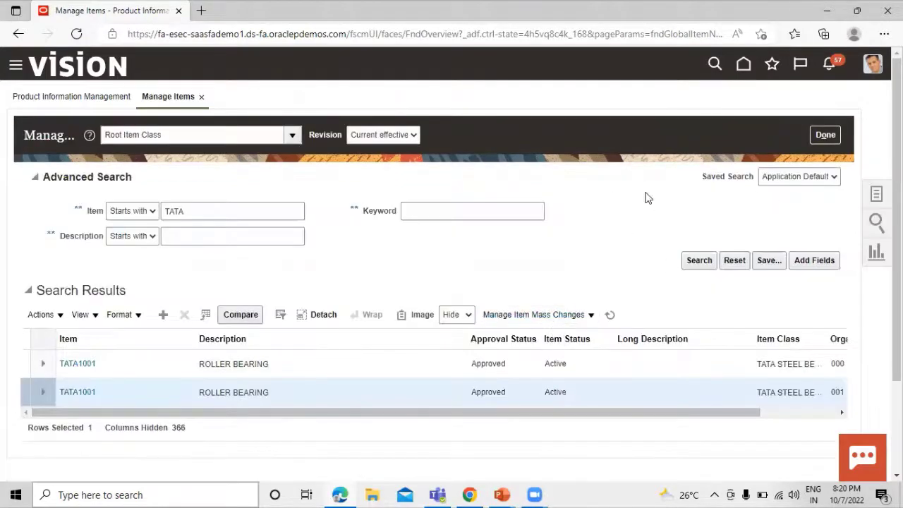
key(alt+Tab)
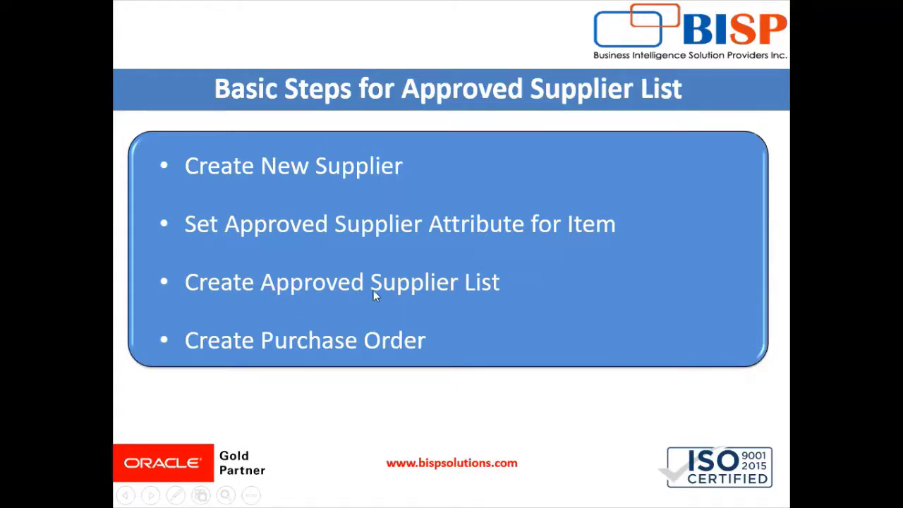
key(alt+Tab)
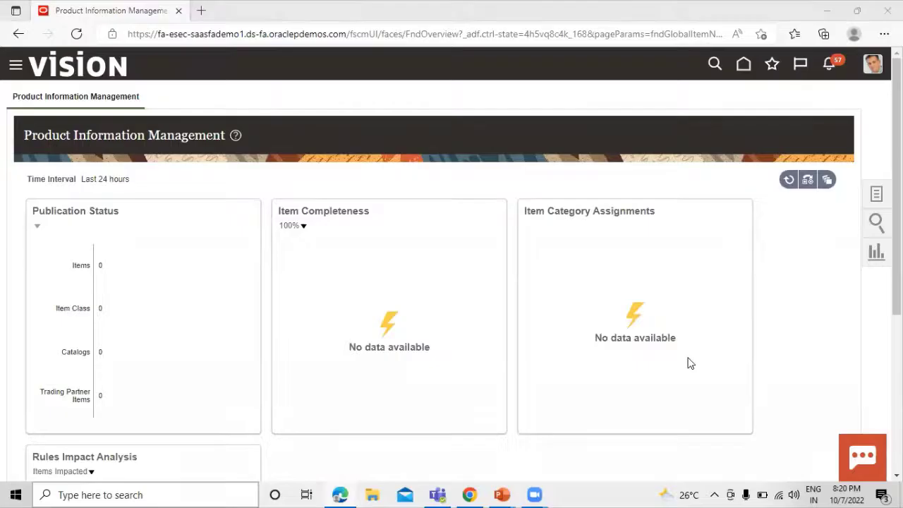
- From the Purchase Orders work area, open Manage Approved Supplier List Entries and start a new entry for US1 Business Unit
click(15, 65)
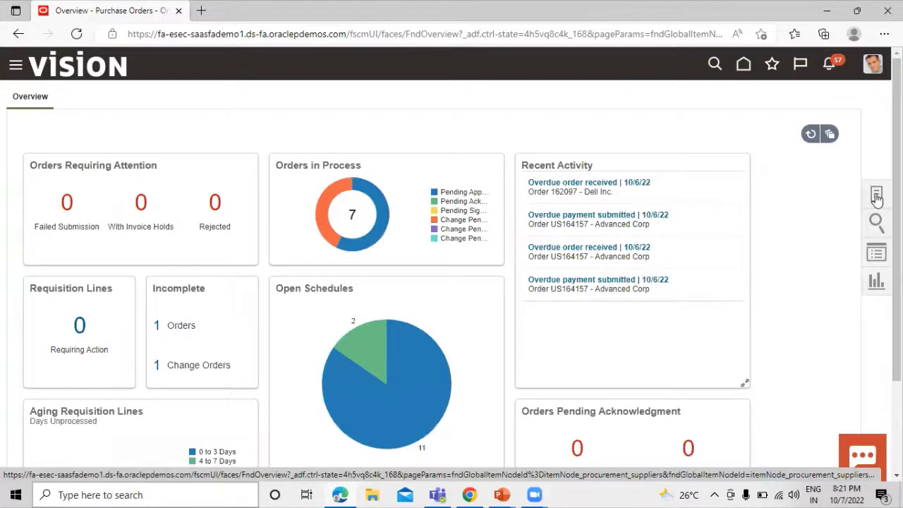
click(876, 196)
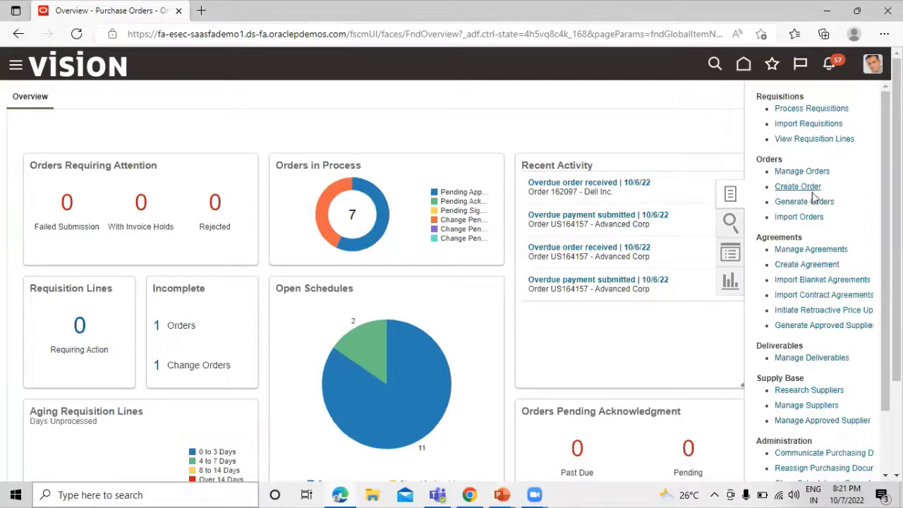
drag(885, 205, 886, 264)
mouse_move(800, 478)
mouse_down()
mouse_move(820, 478)
mouse_move(798, 478)
mouse_up()
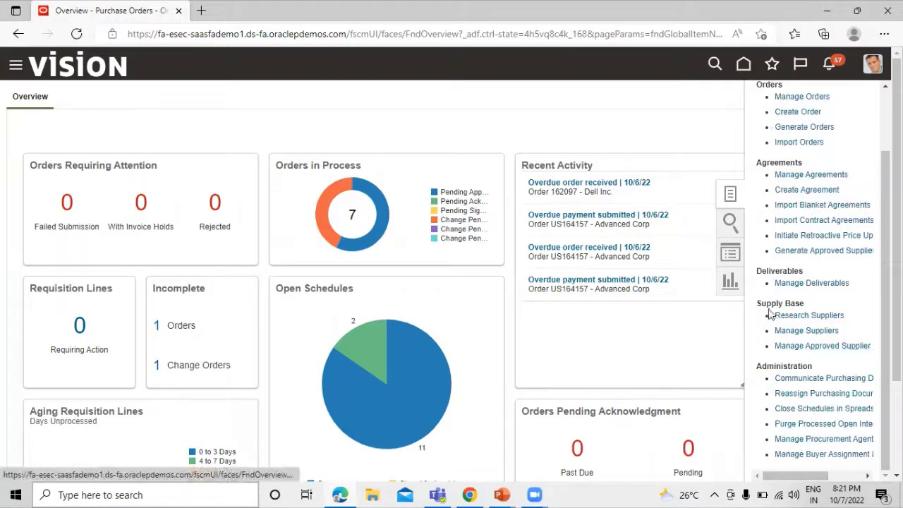
drag(808, 475, 780, 477)
click(802, 347)
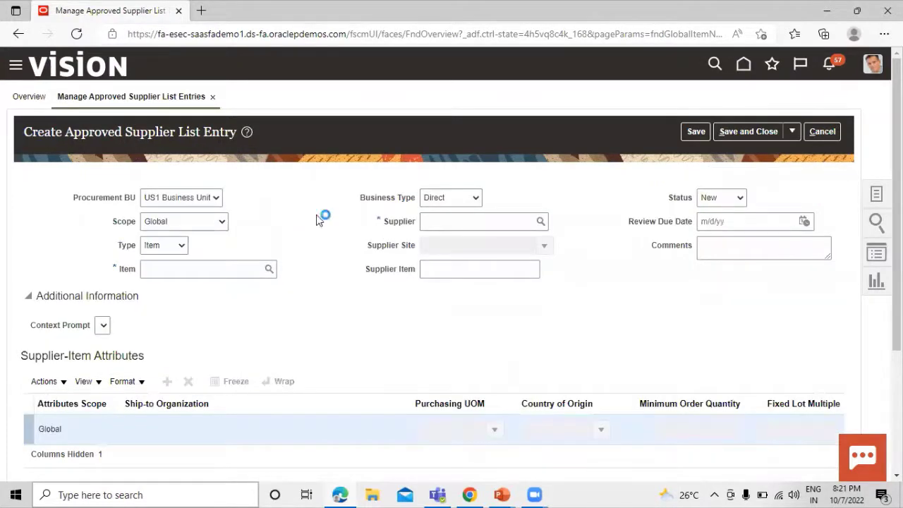
- Find items starting with TATA and select TATA1001 as the item of the new approved supplier list entry
click(269, 269)
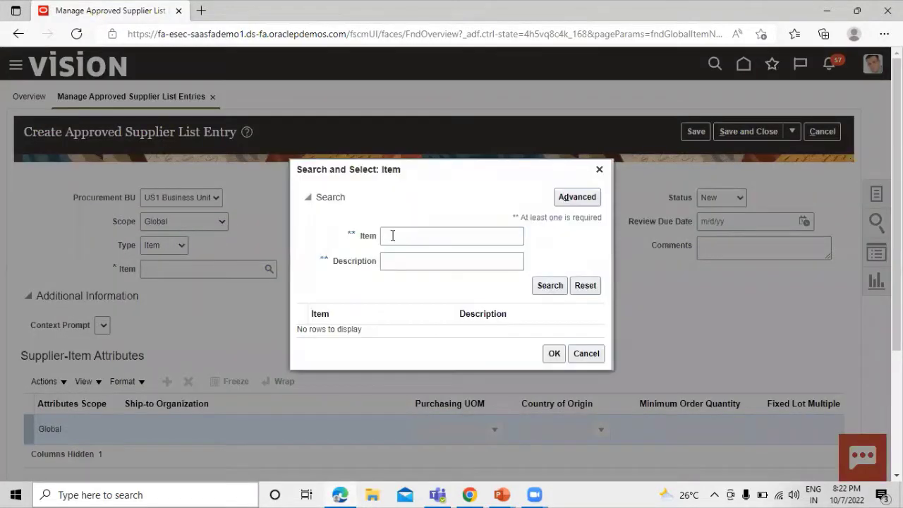
click(409, 238)
text(TATA)
click(550, 287)
click(557, 362)
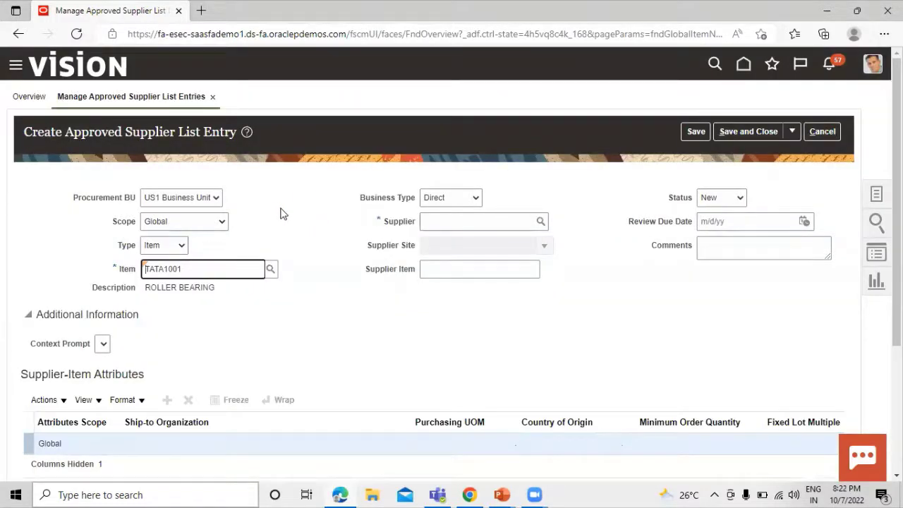
- Search the suppliers for DELL and assign Dell Inc. as the supplier of the entry
click(541, 223)
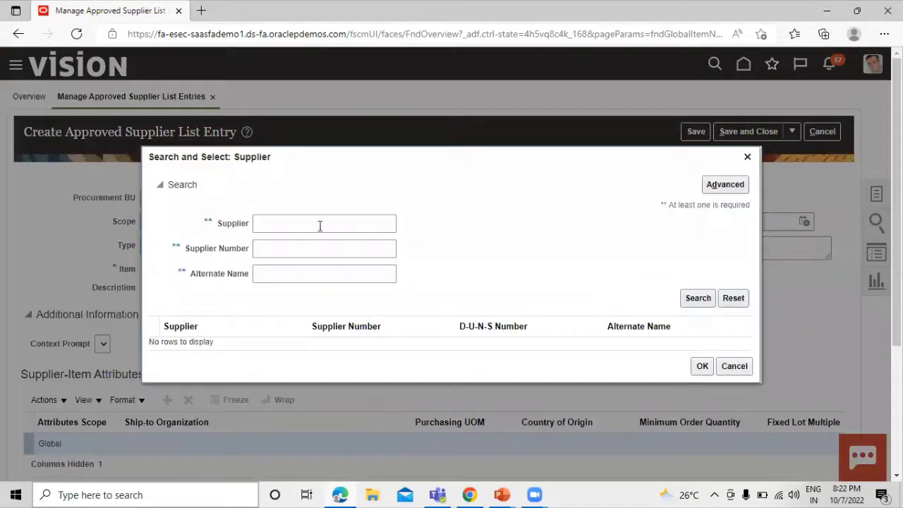
click(321, 224)
text(DELL)
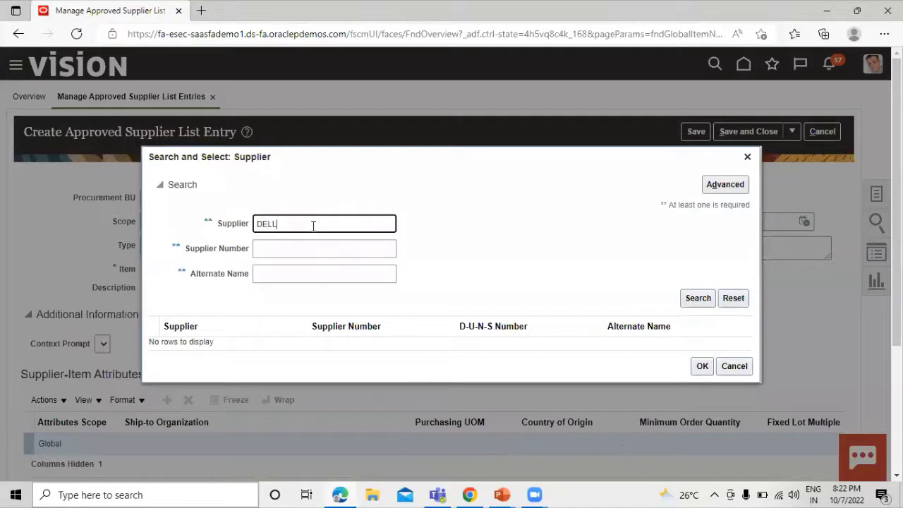
click(695, 295)
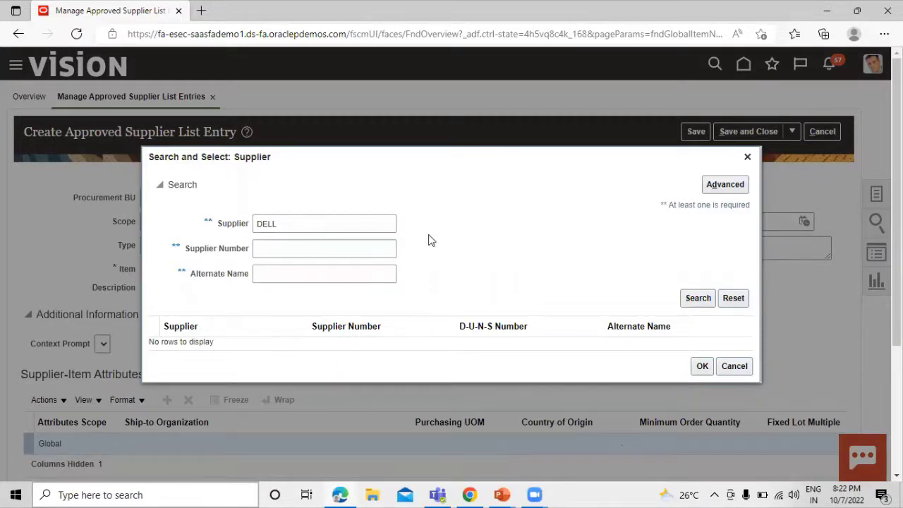
click(221, 340)
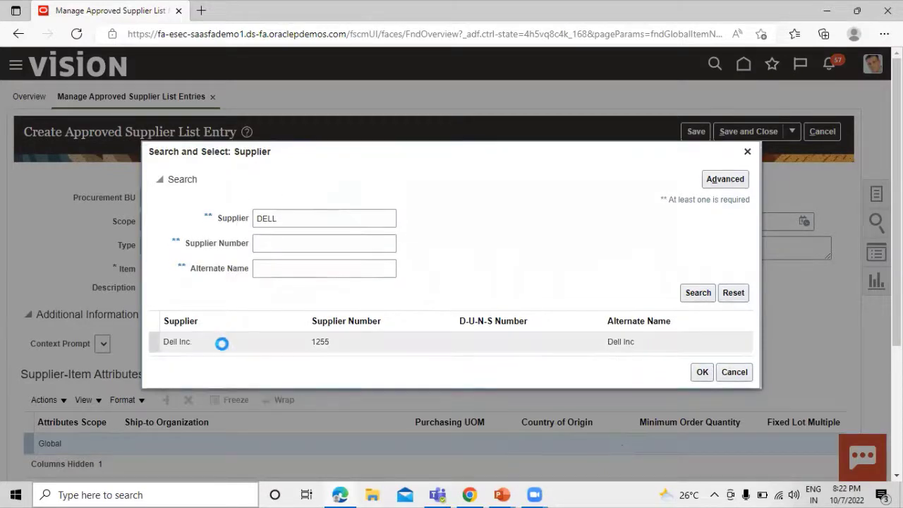
click(703, 372)
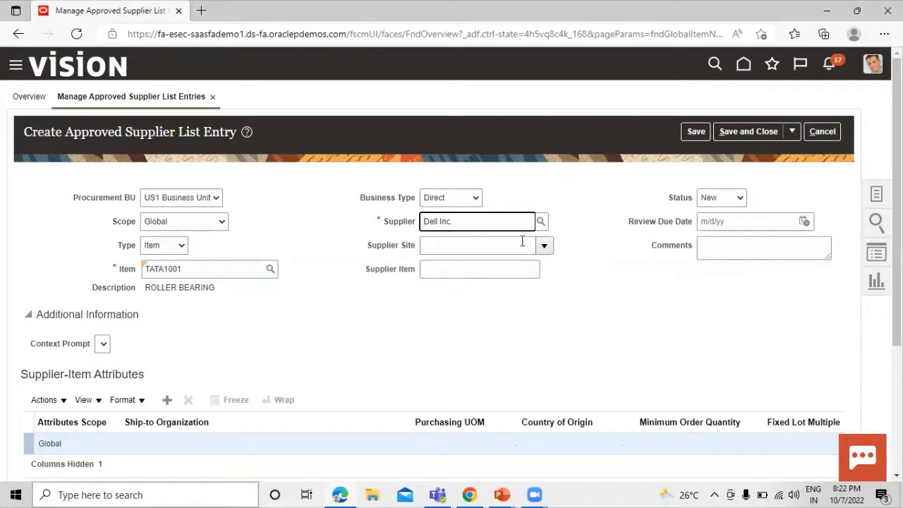
- Review the entry's supplier site choices and source documents without setting them, then save and close the entry
click(544, 245)
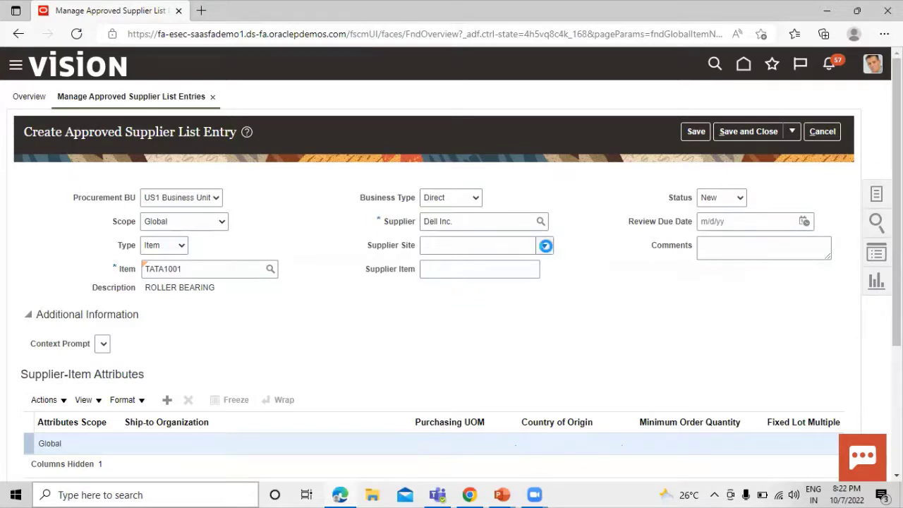
click(790, 326)
scroll(673, 305, down, 3)
scroll(657, 314, up, 3)
scroll(346, 321, down, 3)
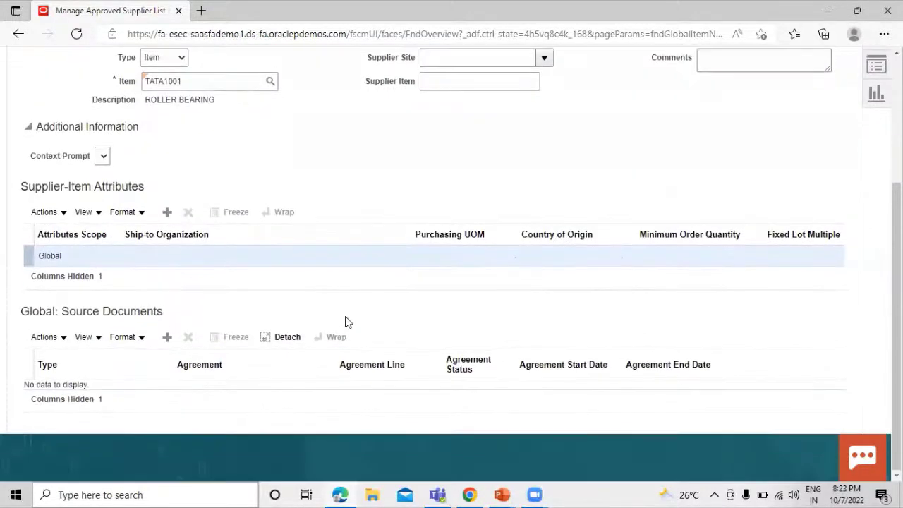
scroll(346, 321, up, 3)
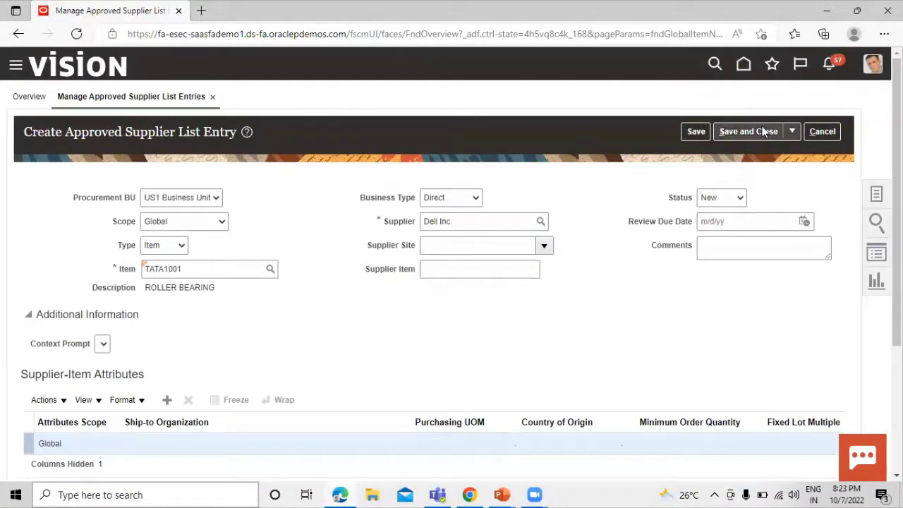
click(763, 131)
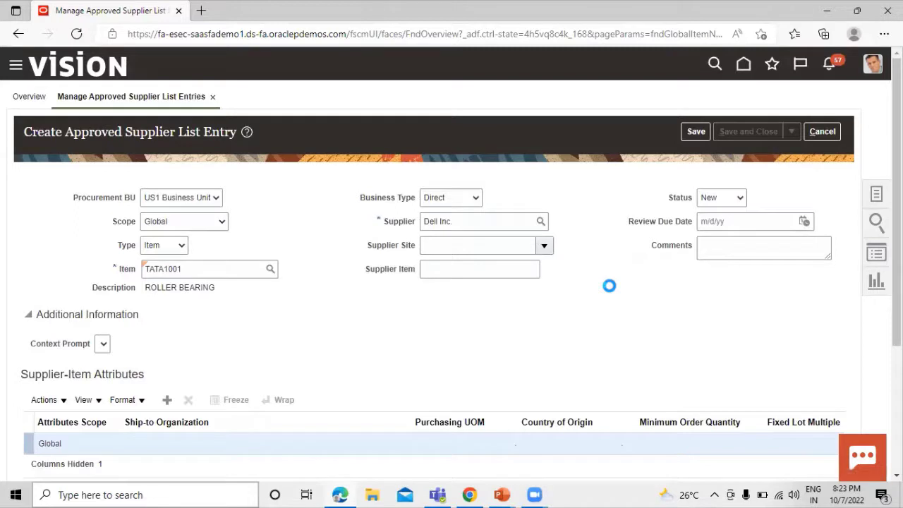
scroll(612, 286, down, 1)
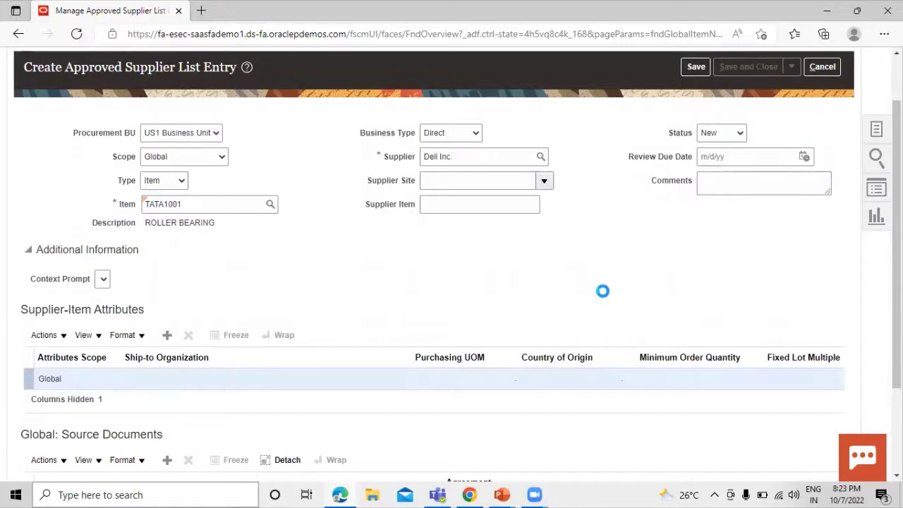
click(482, 178)
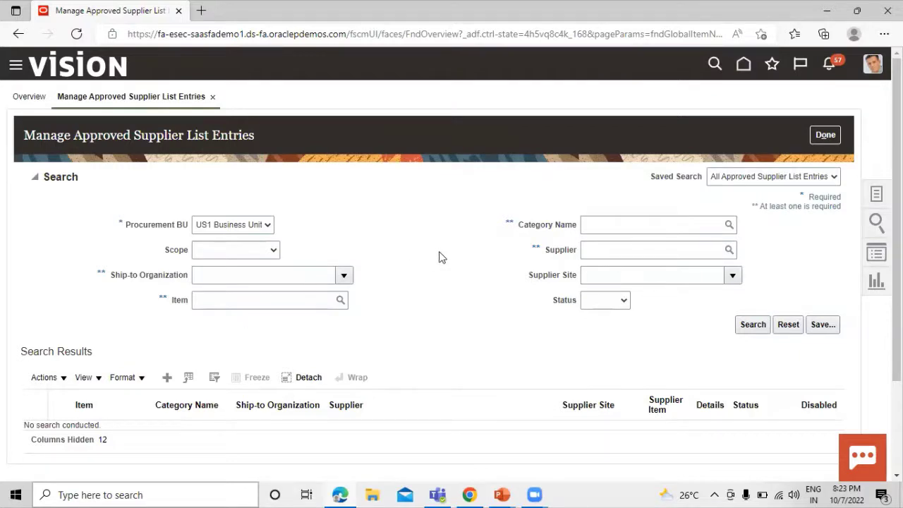
- Search the approved supplier list entries for item TATA1001
scroll(439, 254, down, 3)
click(299, 183)
text(TATA)
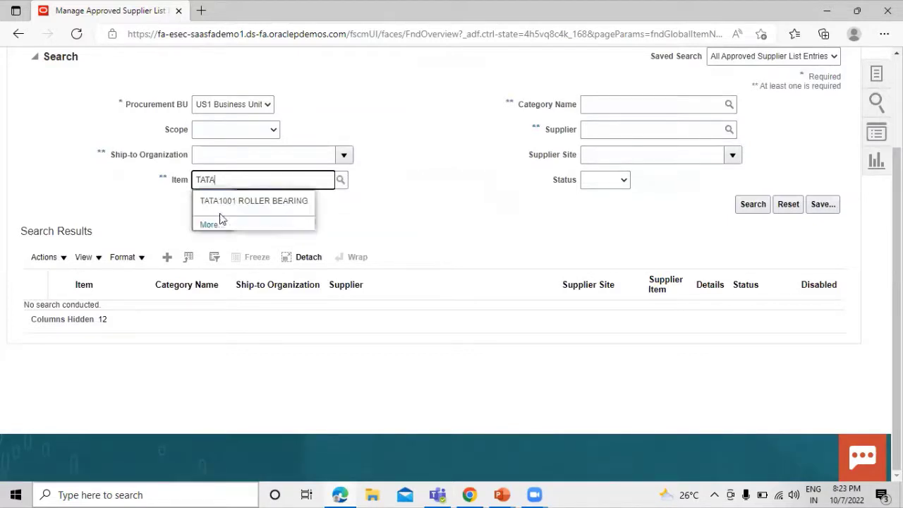
click(244, 200)
click(752, 204)
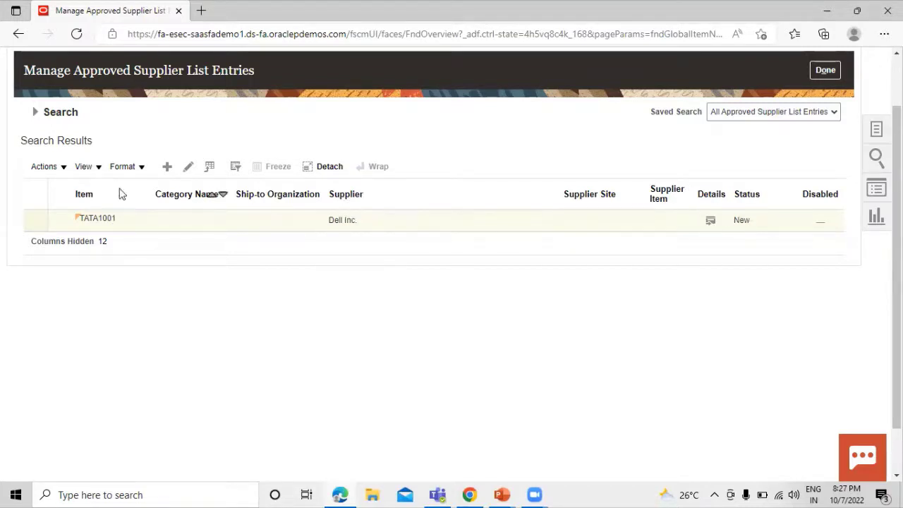
- Reopen the search criteria and run the entry search for item TATA1001 again
click(35, 112)
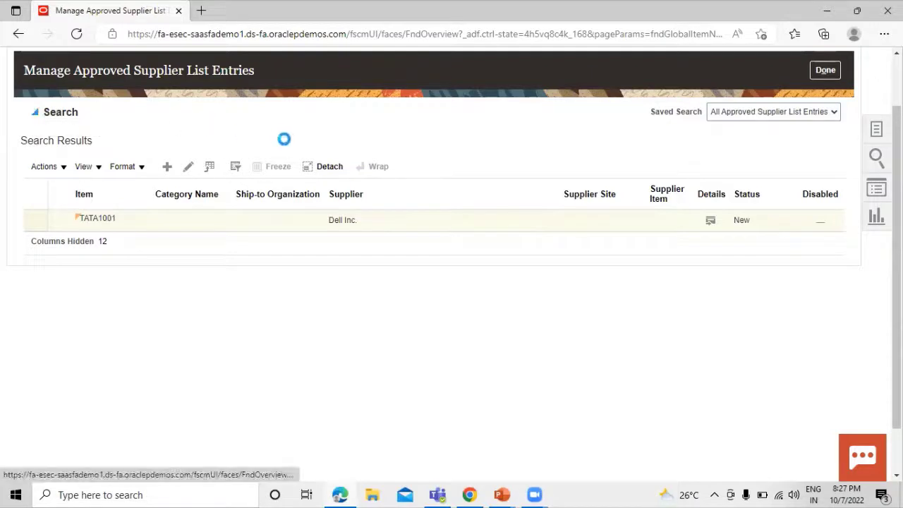
click(282, 235)
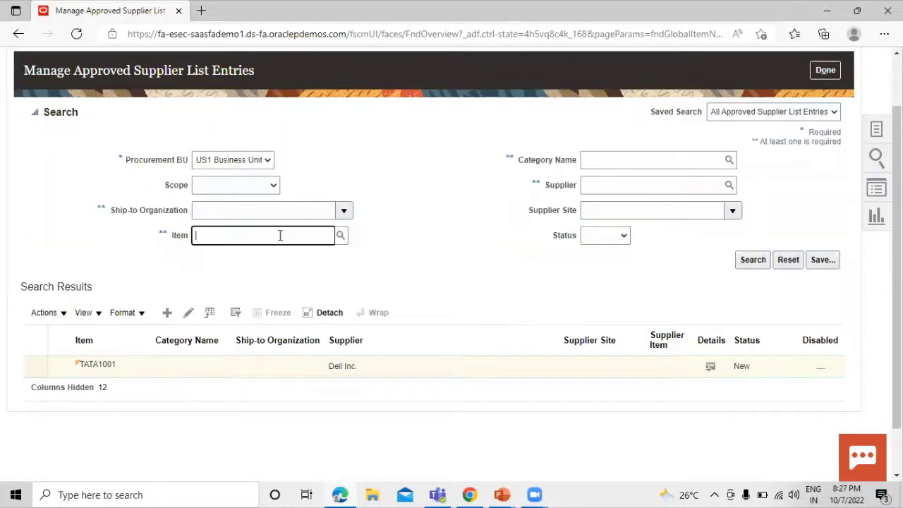
text(TATA)
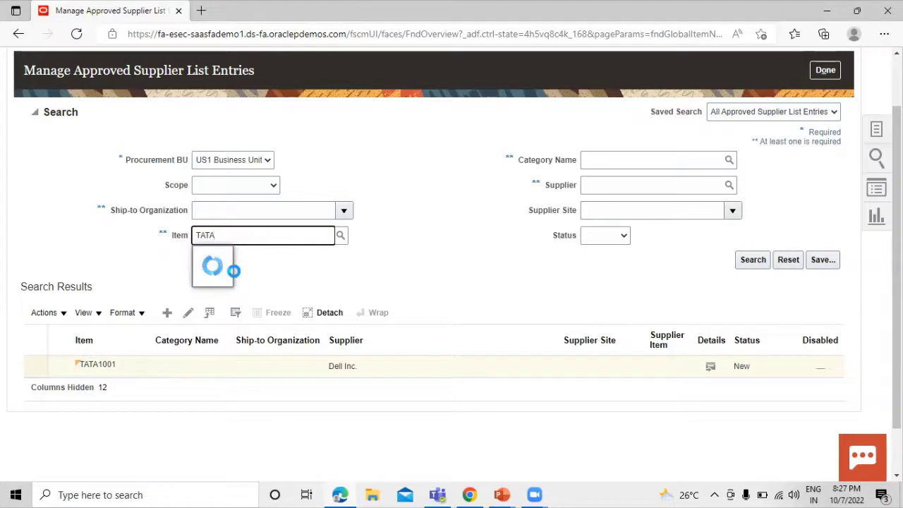
click(222, 262)
click(753, 260)
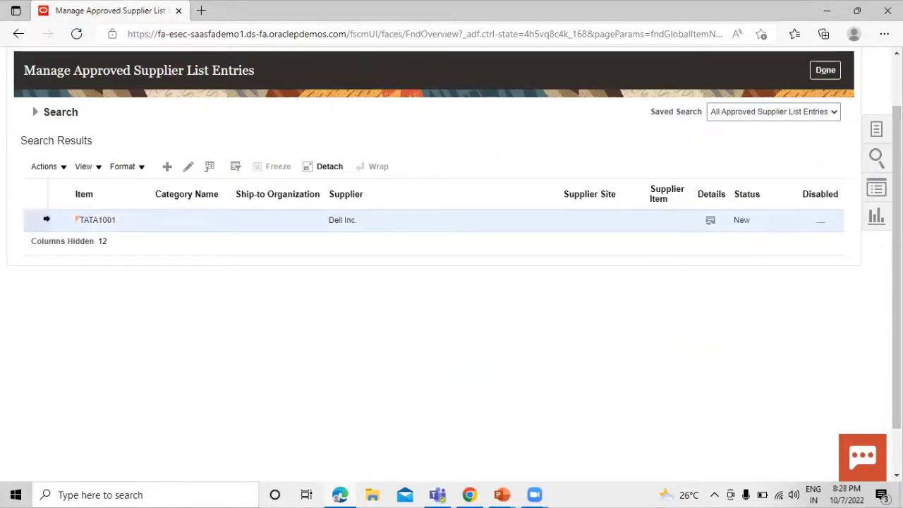
- Edit the TATA1001 entry for Dell Inc., set its status to Approved, and save and close it
click(188, 166)
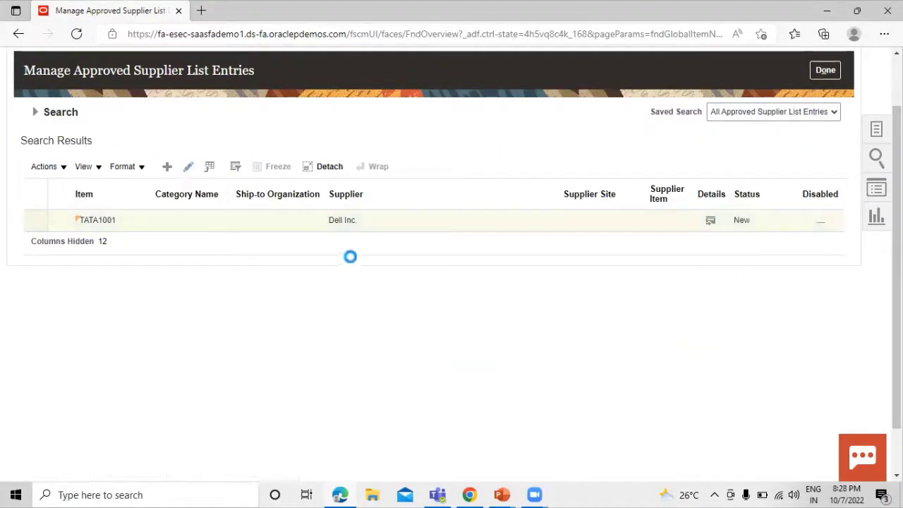
click(737, 198)
click(712, 213)
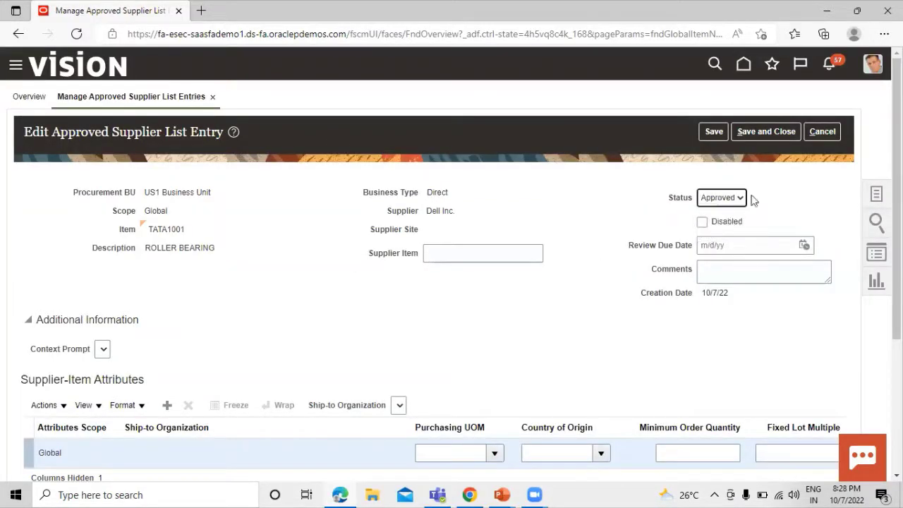
click(765, 132)
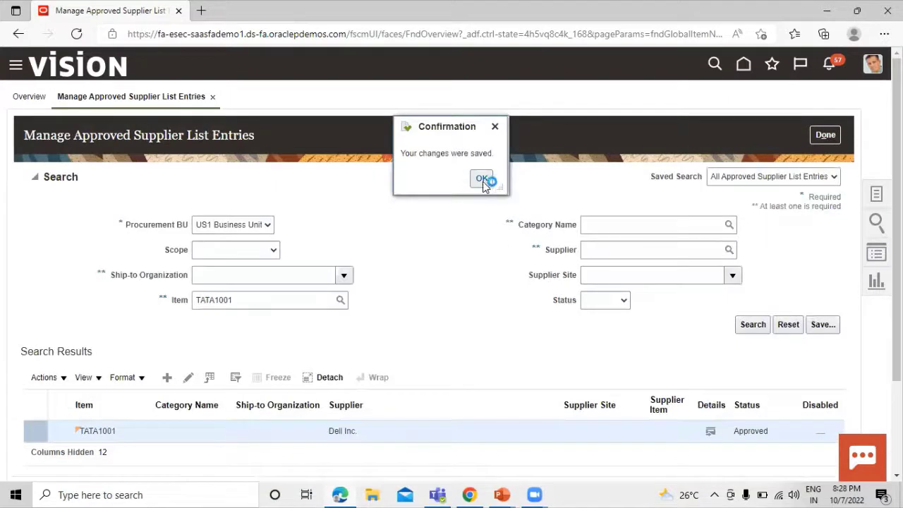
click(482, 179)
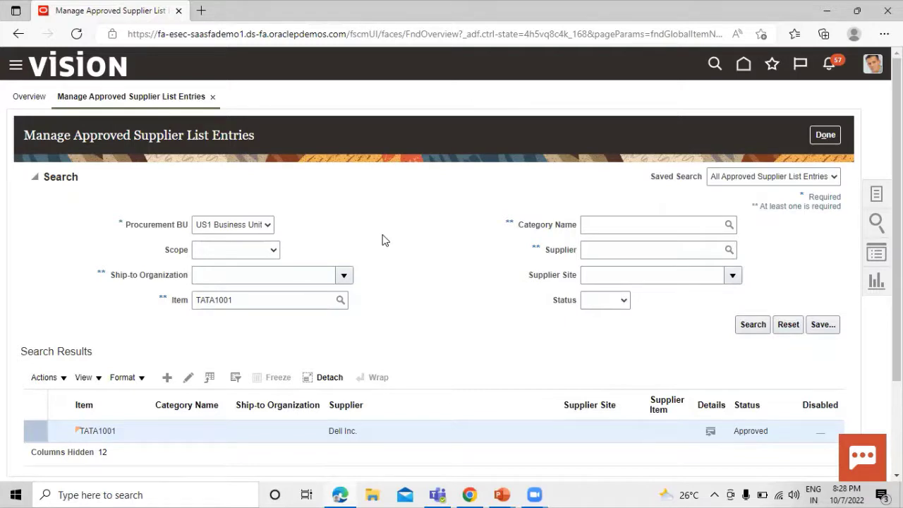
- Finish managing approved supplier list entries and open the Procurement Purchase Orders work area
click(822, 134)
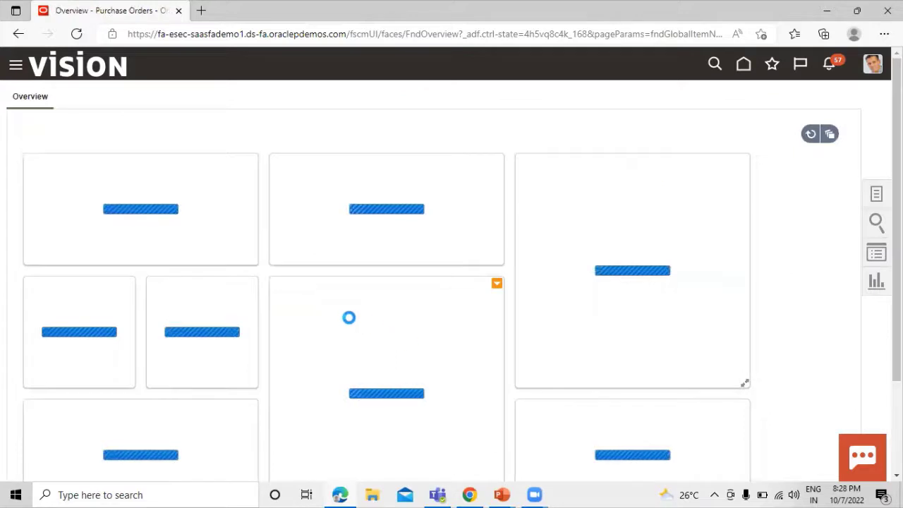
click(15, 67)
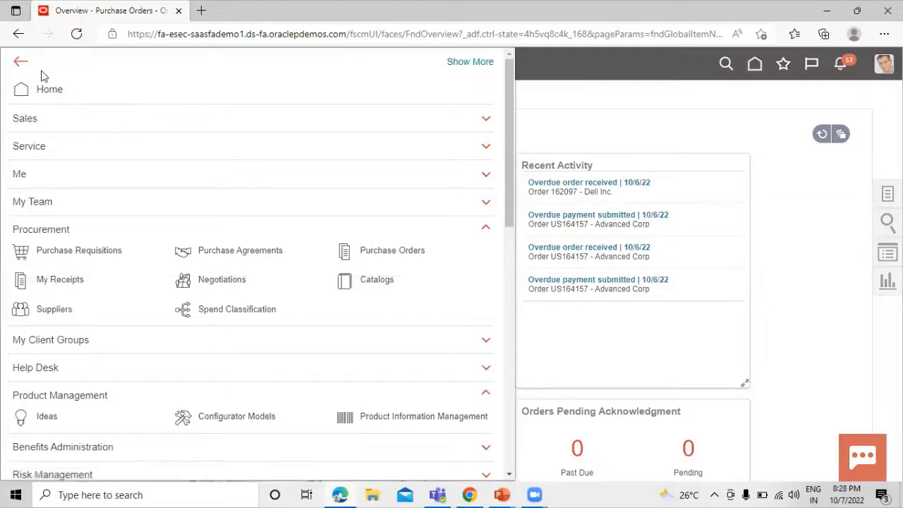
click(383, 254)
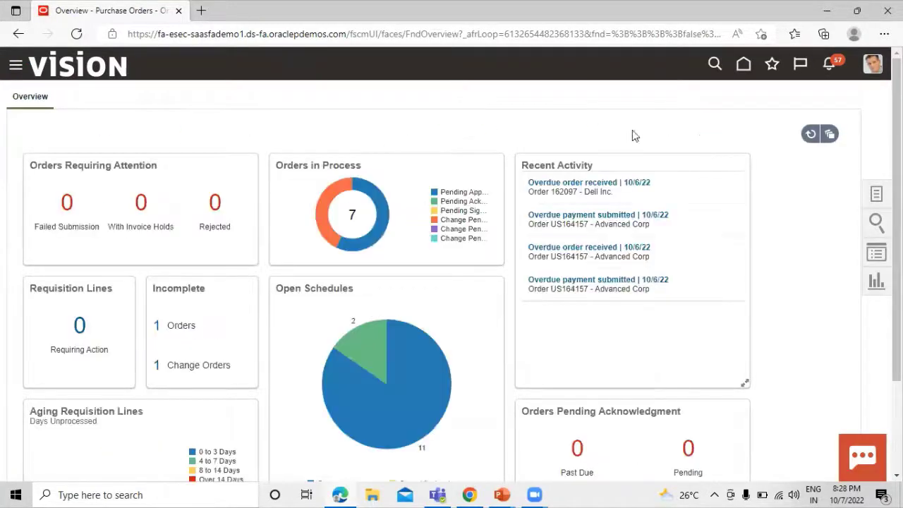
- Create a purchase order for US1 Business Unit with STAR BEARING SUPPLIER LTD, found by searching for STAR, as the supplier
click(876, 195)
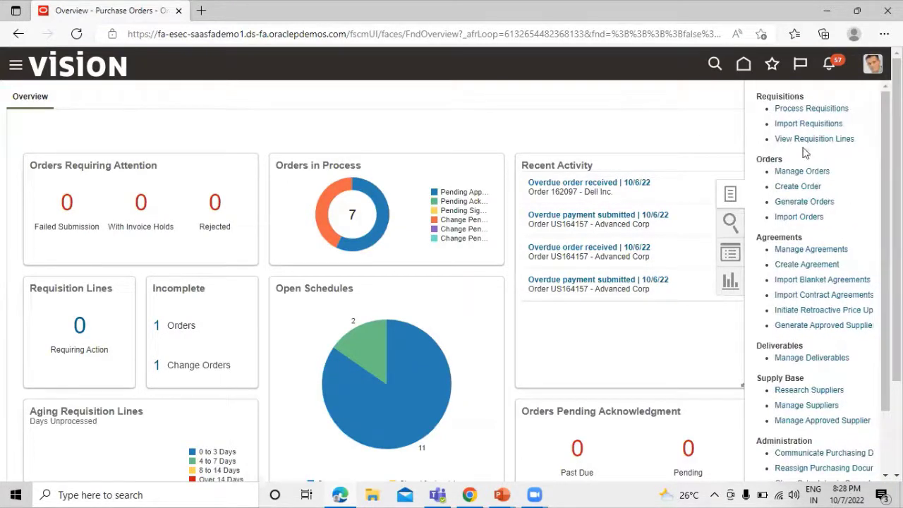
click(805, 187)
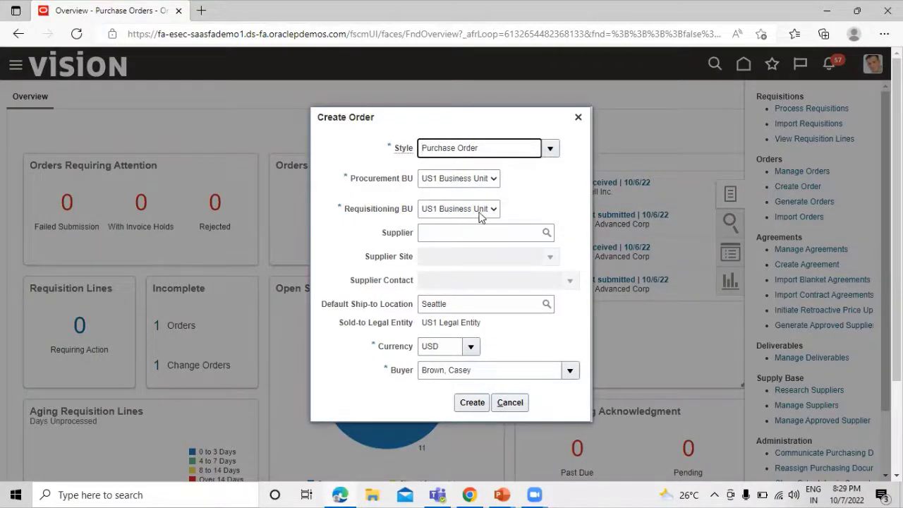
click(546, 234)
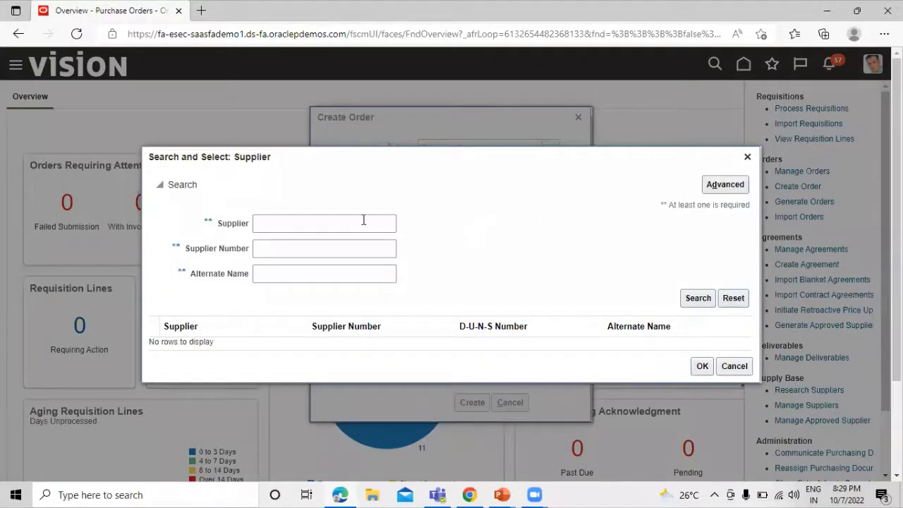
click(360, 221)
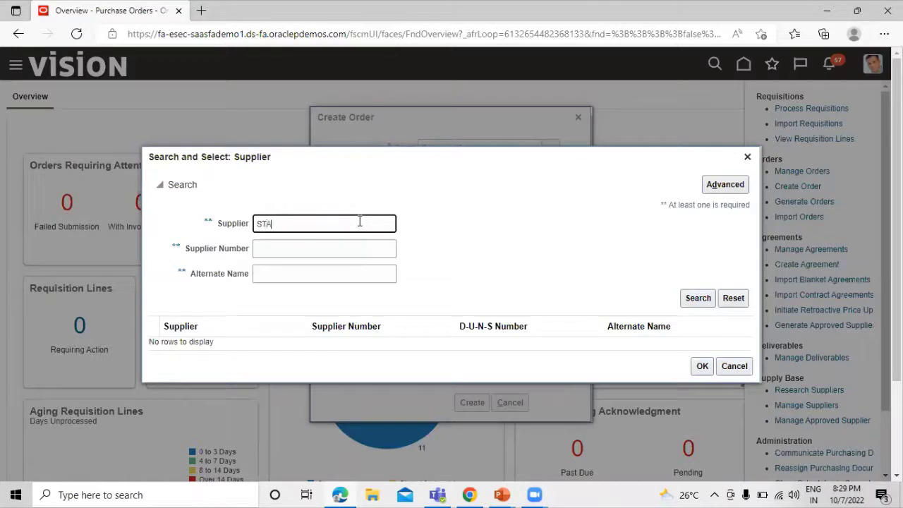
text(STAR)
click(699, 299)
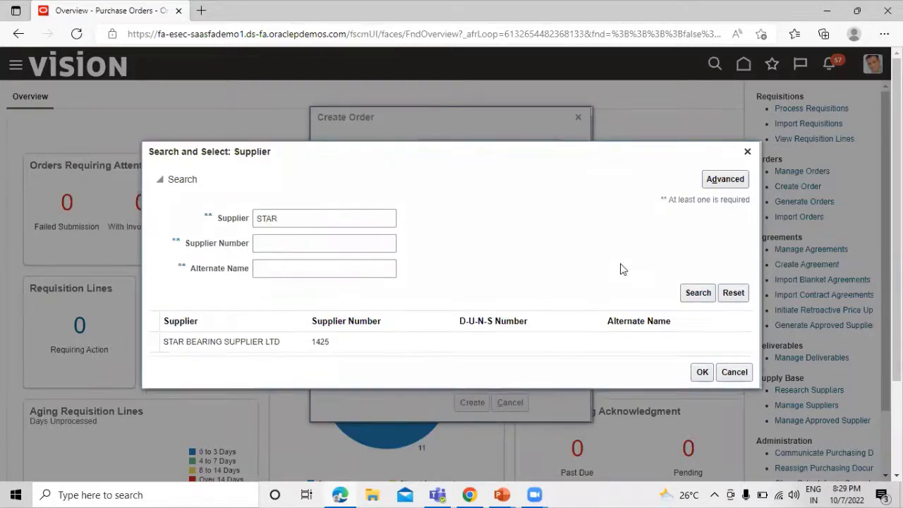
click(205, 342)
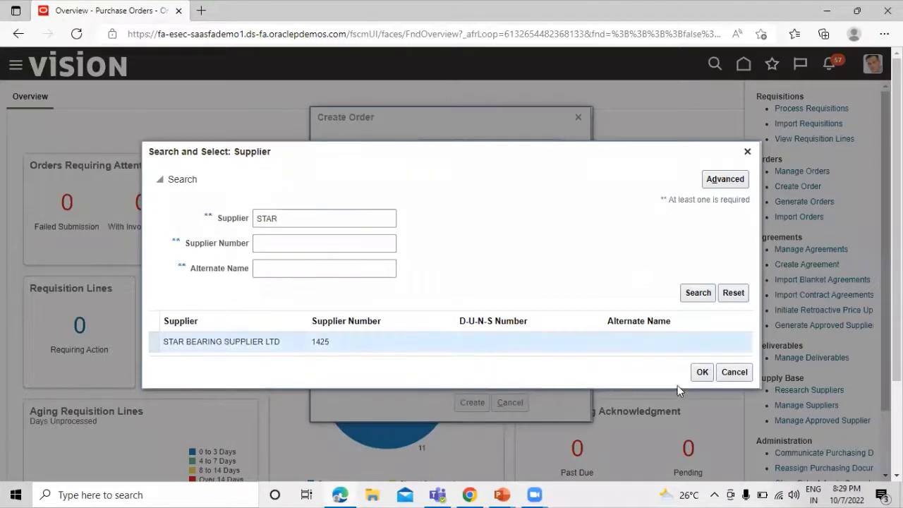
click(702, 371)
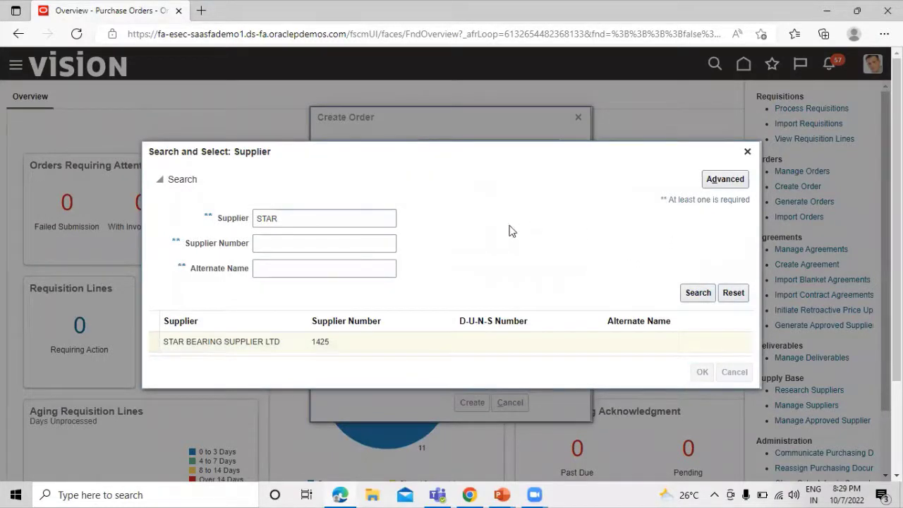
click(245, 337)
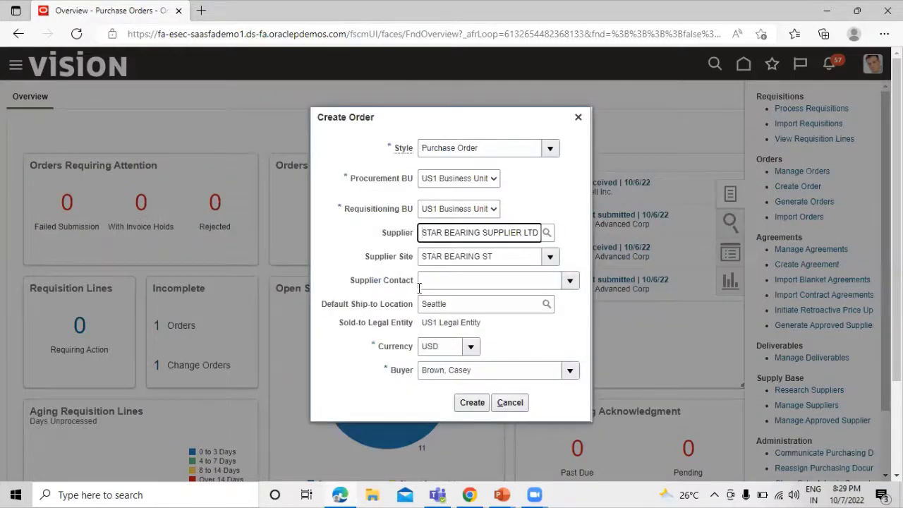
click(472, 402)
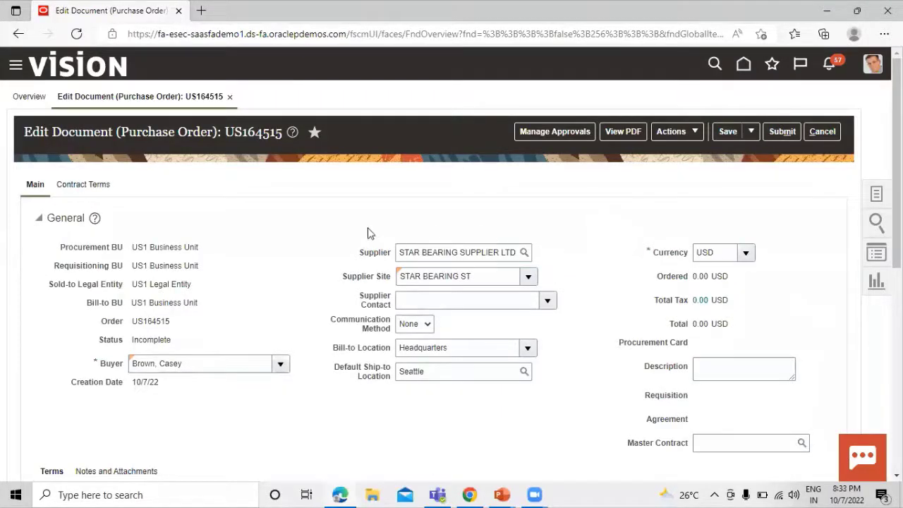
- Add a Goods line to the order and search for TATA to select item TATA1001
scroll(318, 222, down, 1)
scroll(297, 219, down, 3)
scroll(298, 233, down, 2)
click(185, 326)
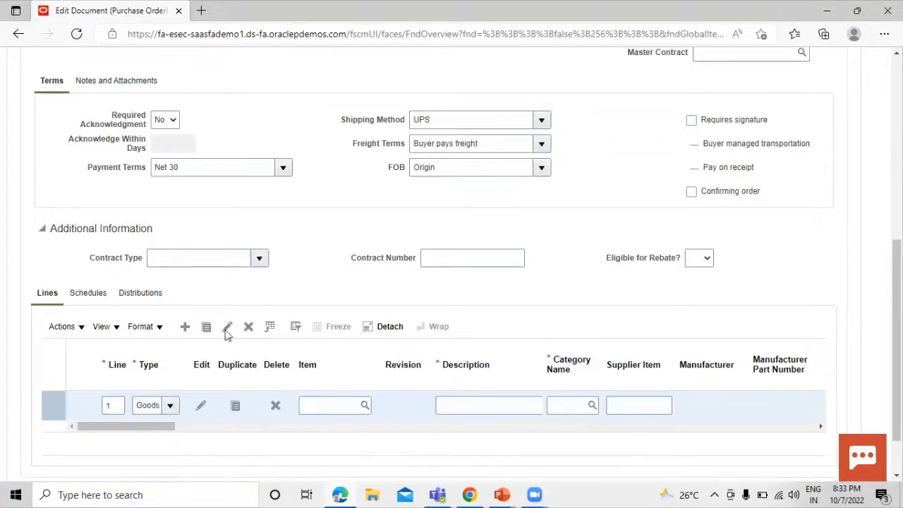
click(365, 406)
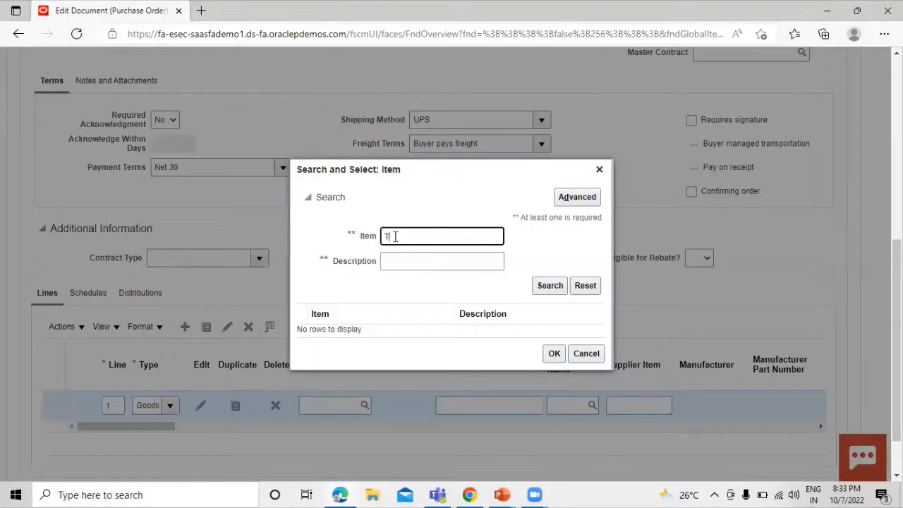
text(TA)
click(549, 285)
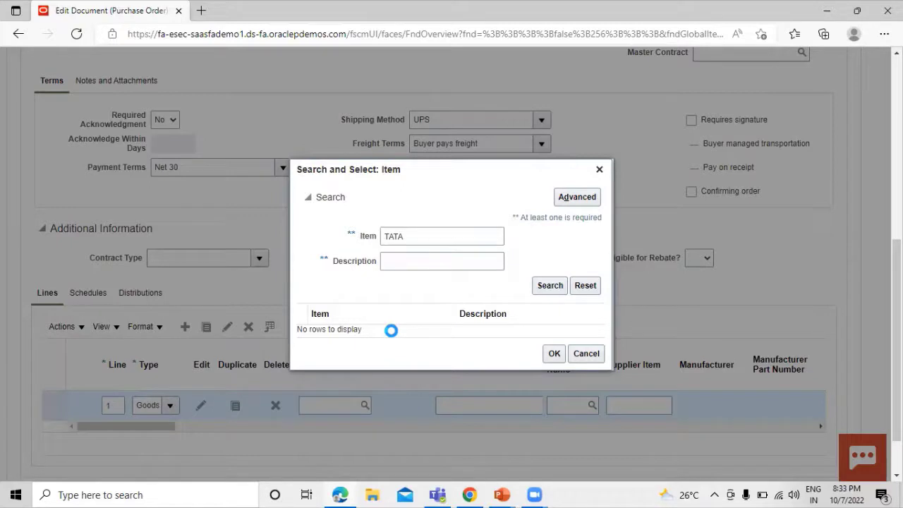
click(554, 360)
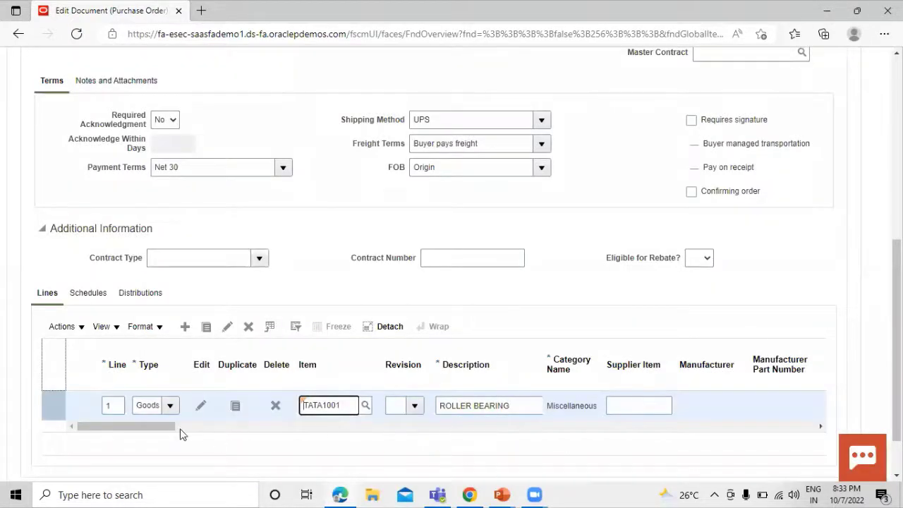
- Set the TATA1001 line's quantity to 10 and its base price to 100
drag(173, 429, 250, 445)
click(336, 405)
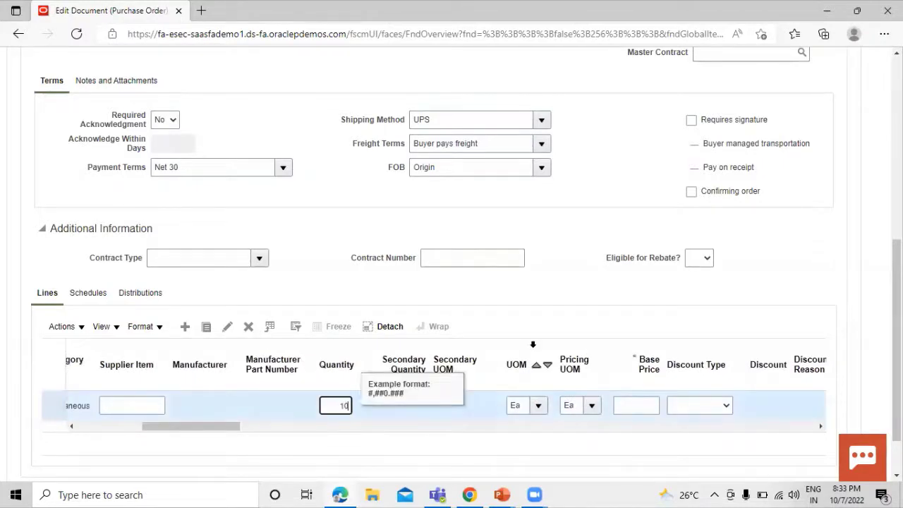
drag(221, 426, 257, 437)
click(438, 405)
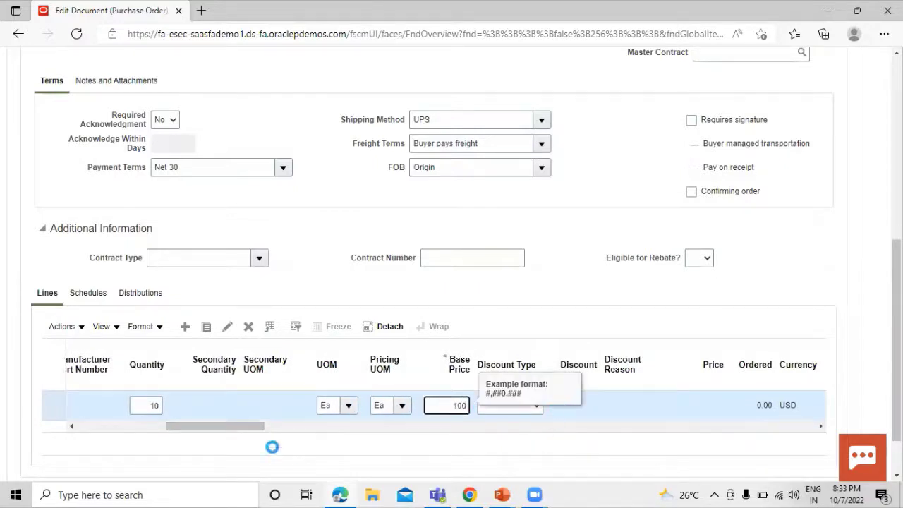
- Set the order line's requested delivery date to 10/10/22
drag(238, 427, 365, 449)
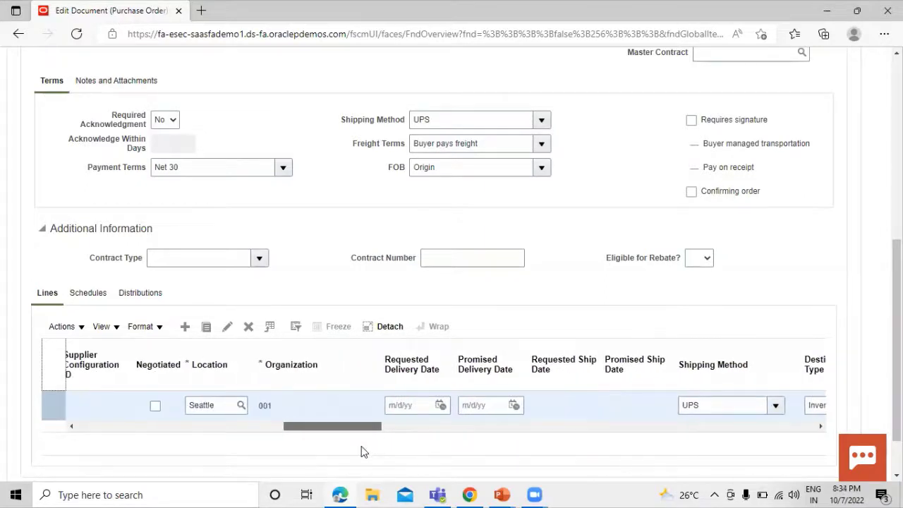
click(441, 406)
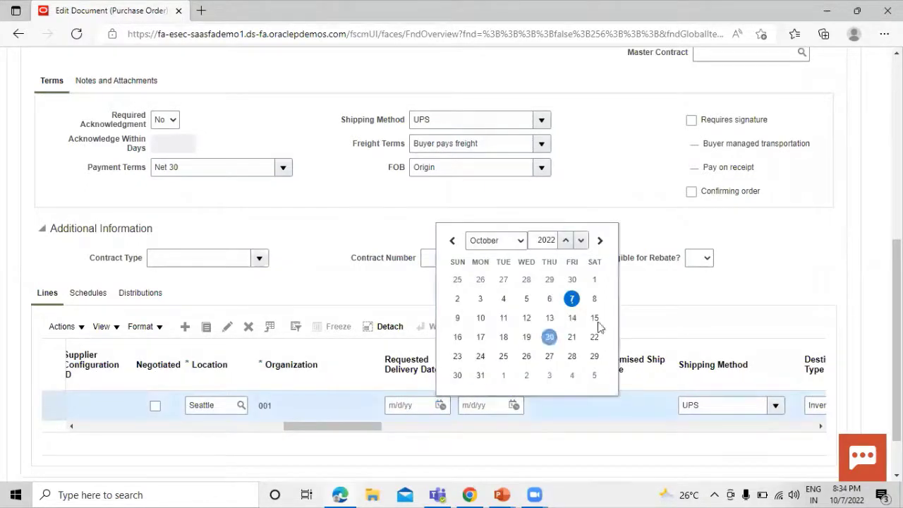
click(482, 318)
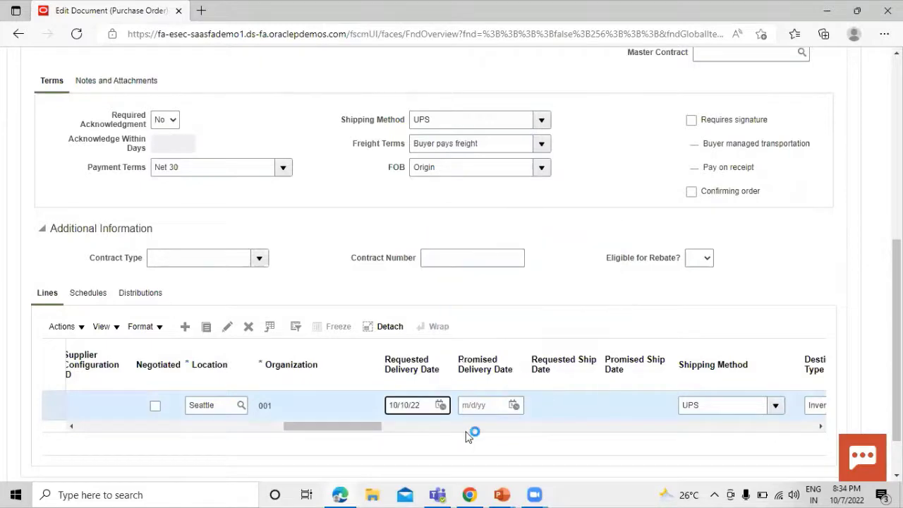
- Save the STAR BEARING SUPPLIER LTD purchase order, try to submit it, and close the error list
scroll(540, 317, up, 6)
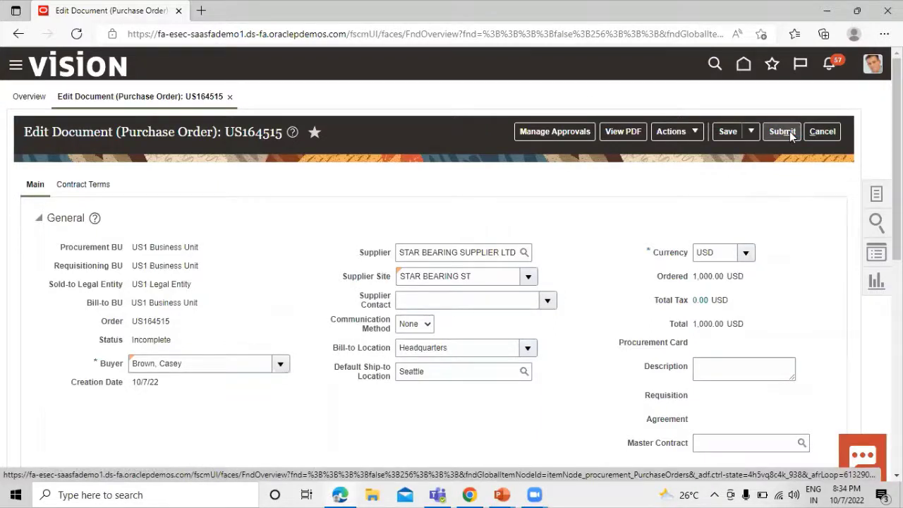
click(790, 132)
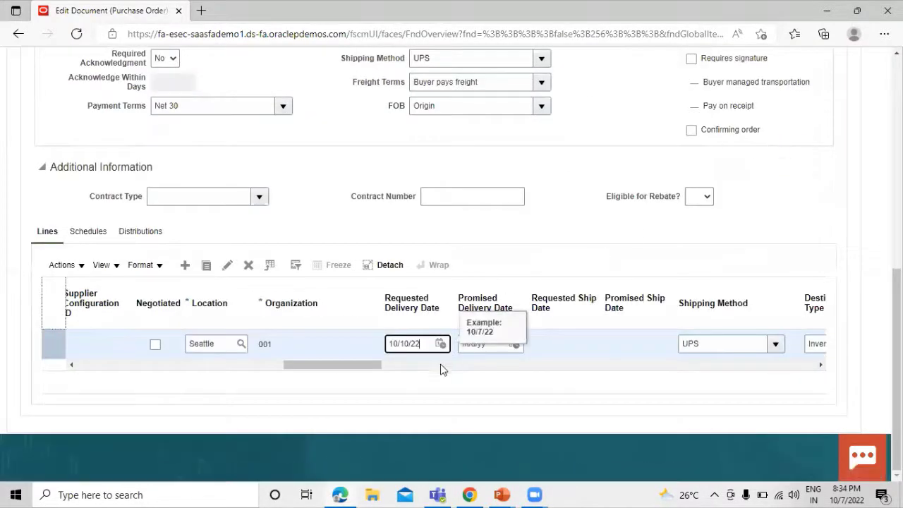
scroll(434, 375, right, 5)
drag(419, 365, 391, 365)
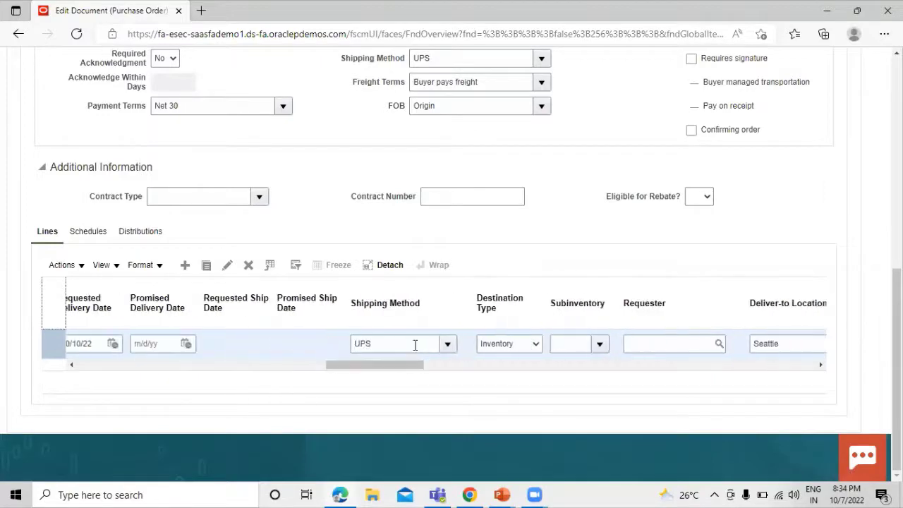
scroll(525, 289, up, 5)
scroll(716, 233, up, 3)
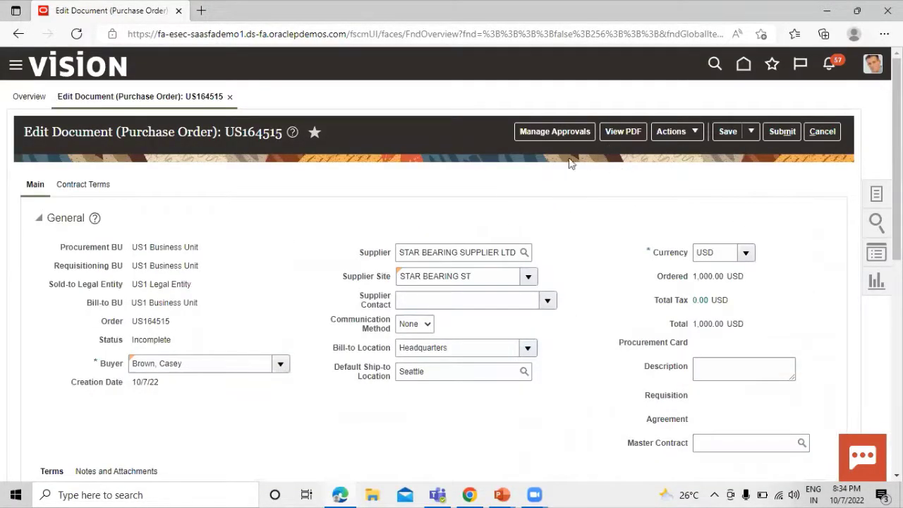
click(729, 134)
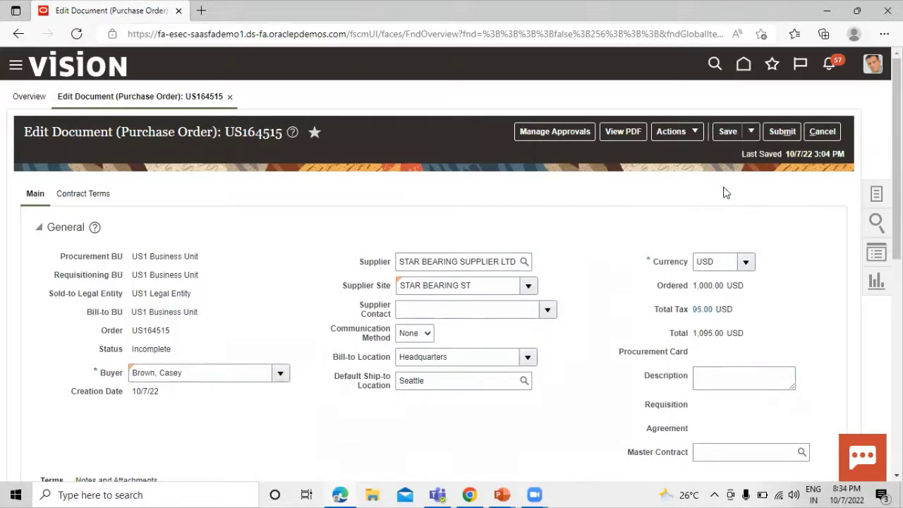
click(789, 131)
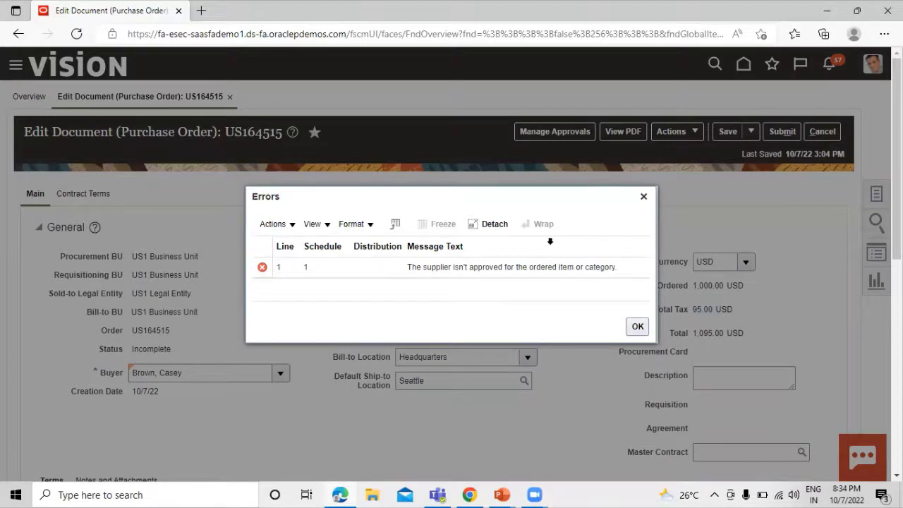
drag(544, 207, 574, 218)
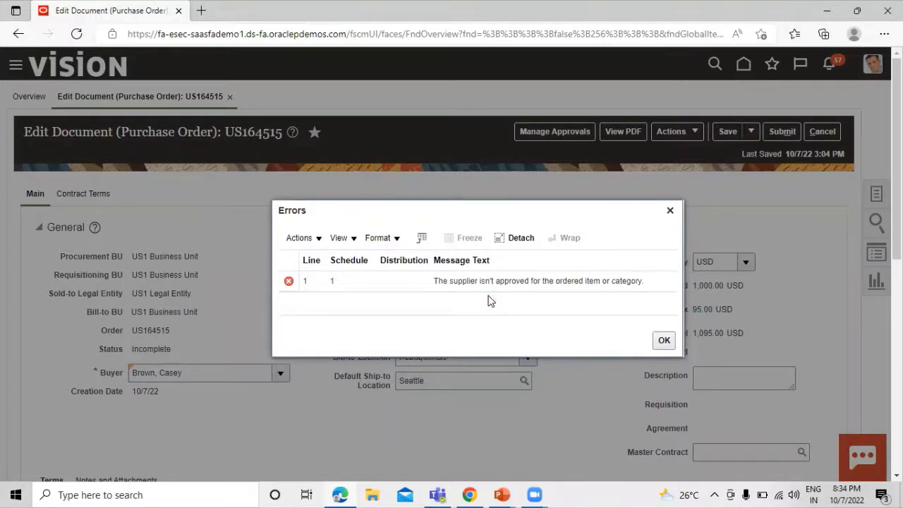
click(664, 341)
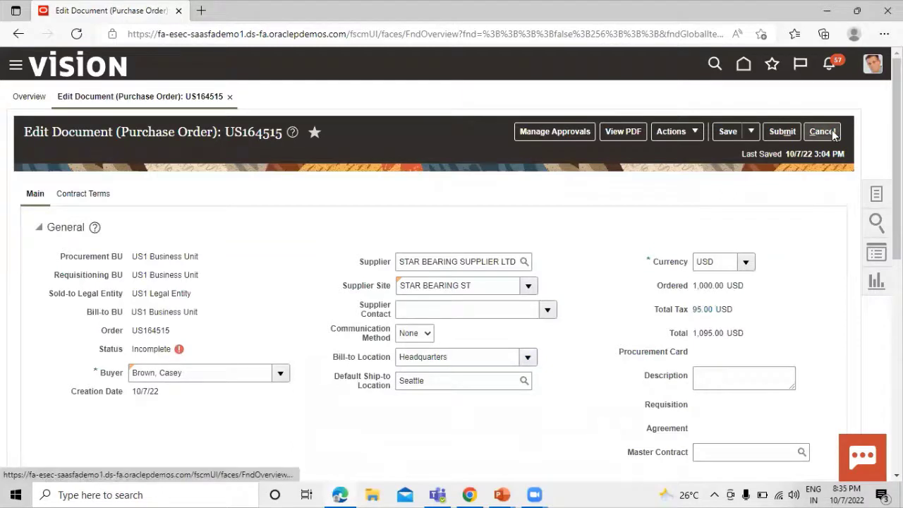
- Leave the STAR BEARING SUPPLIER LTD purchase order and discard its unsaved changes
click(784, 131)
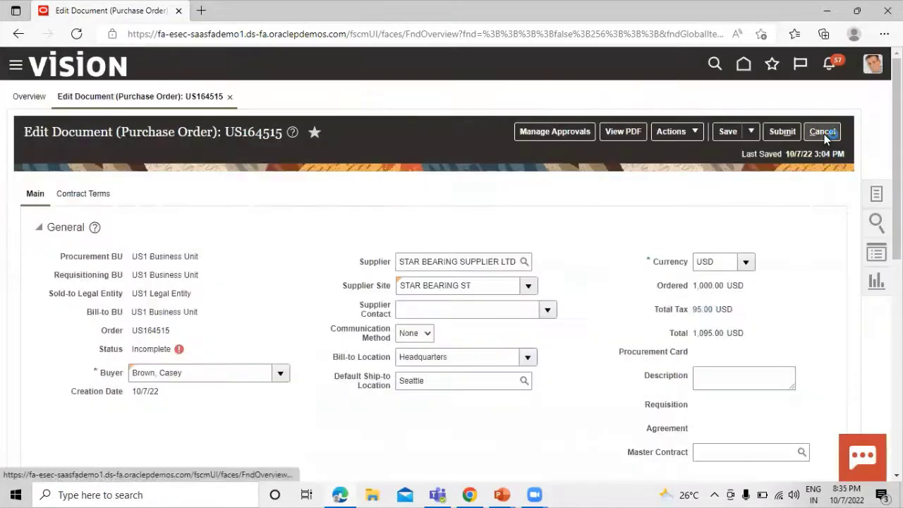
click(822, 133)
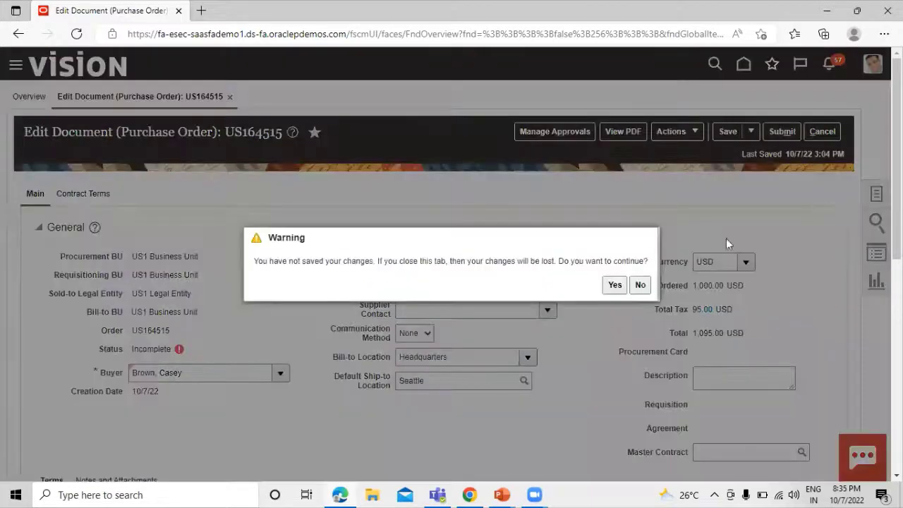
click(615, 285)
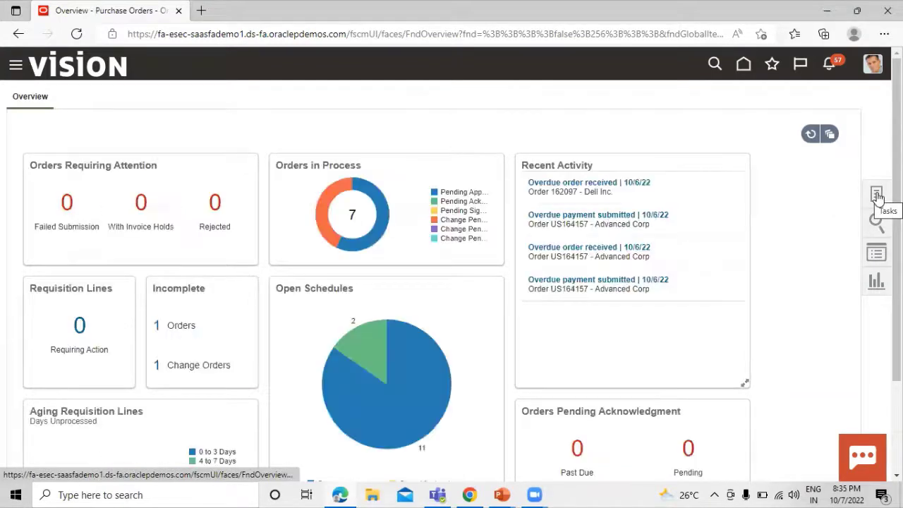
- Create a purchase order for US1 Business Unit with Dell Inc. as the supplier
click(877, 196)
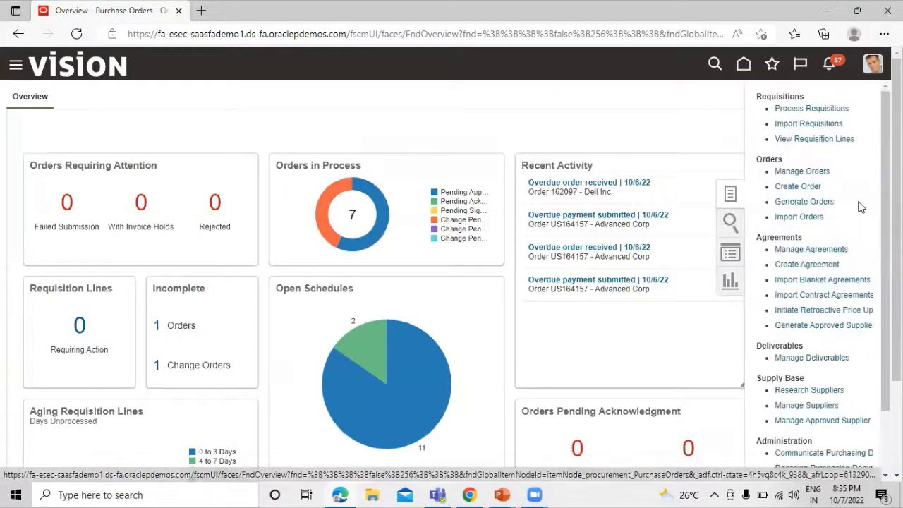
click(799, 188)
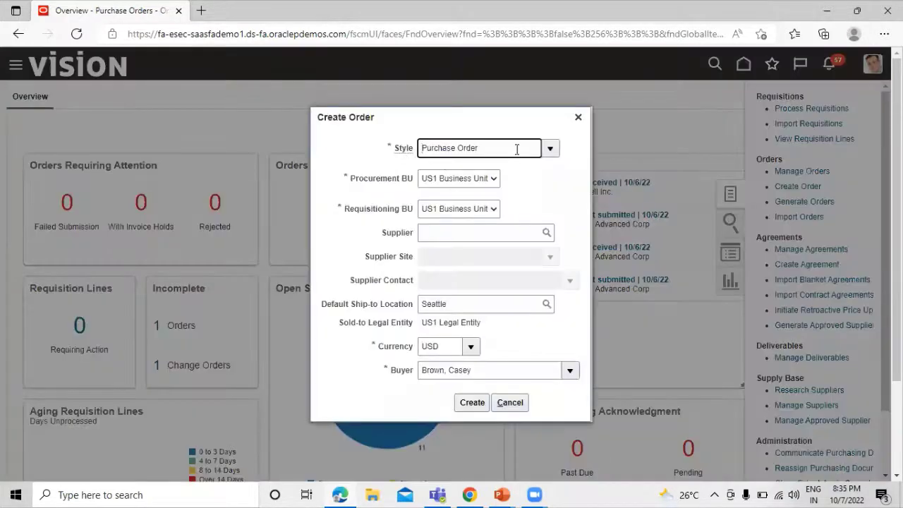
click(482, 235)
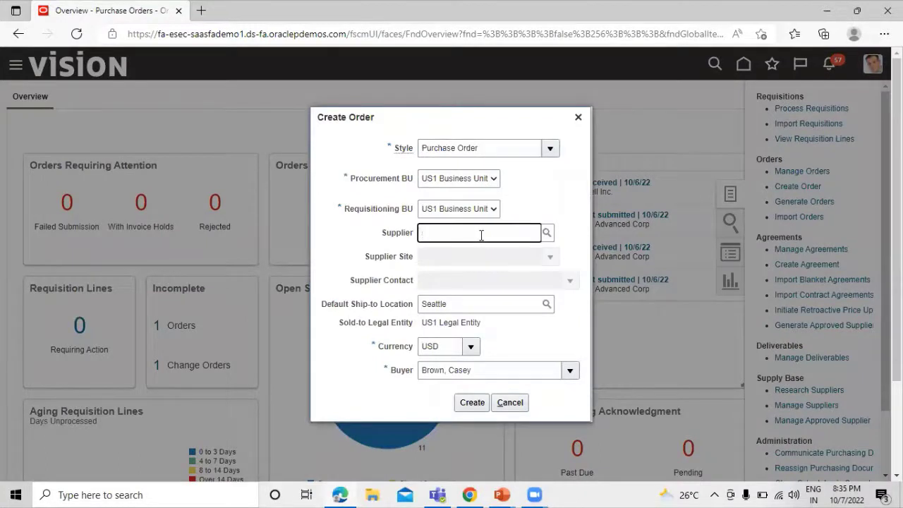
text(DELL)
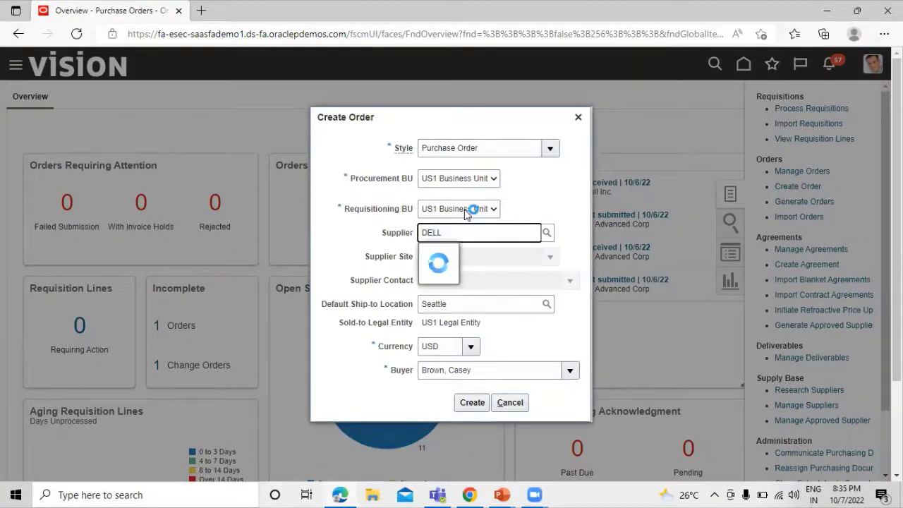
click(471, 254)
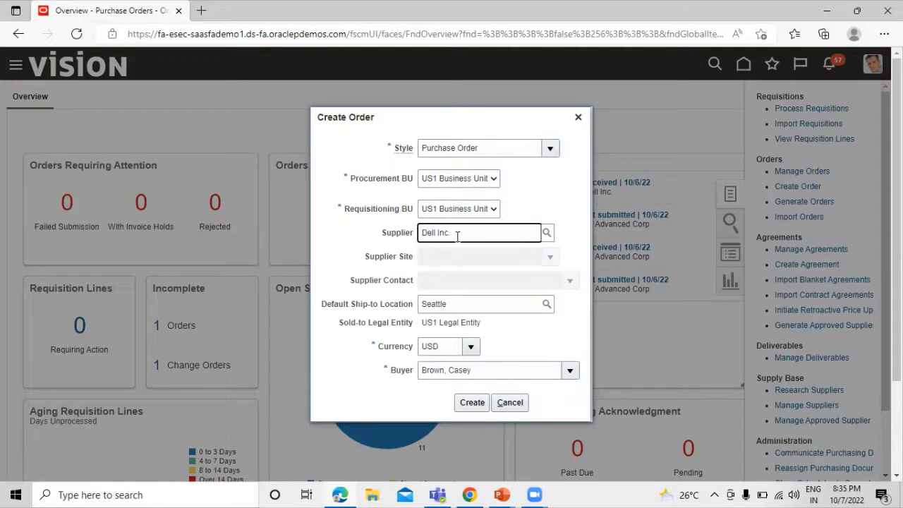
click(472, 402)
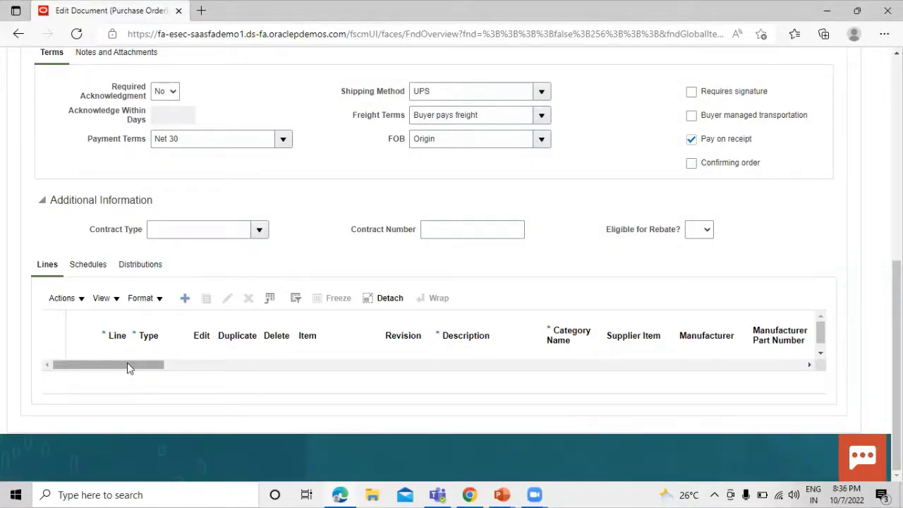
- Add a goods line for item TATA1001 ROLLER BEARING to the Dell Inc. purchase order
click(185, 298)
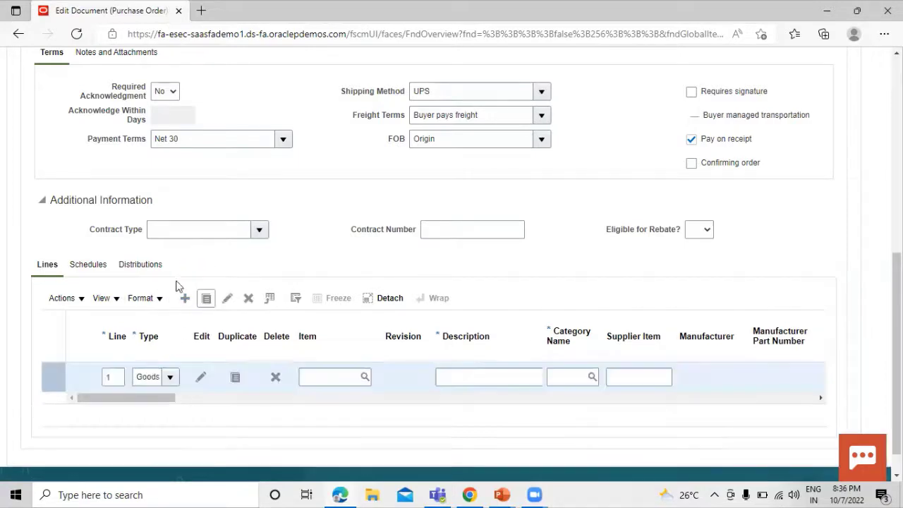
click(326, 376)
text(TATA)
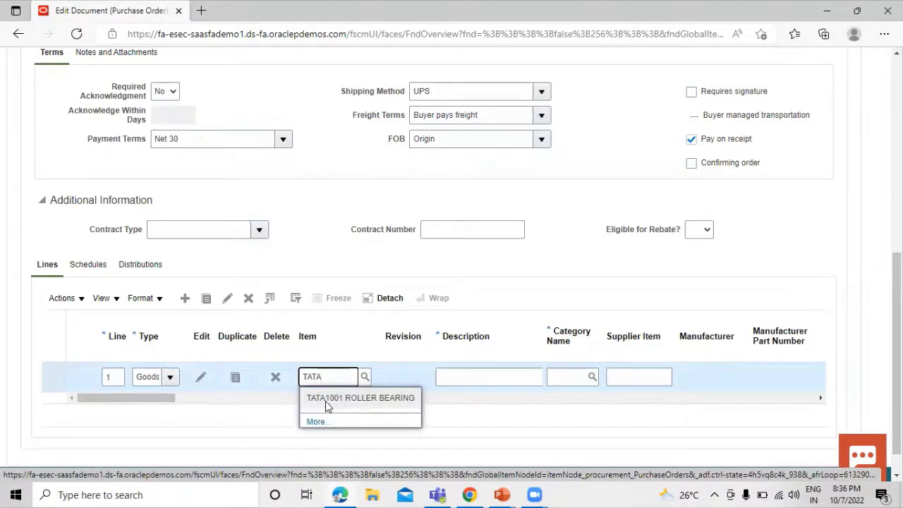
click(382, 402)
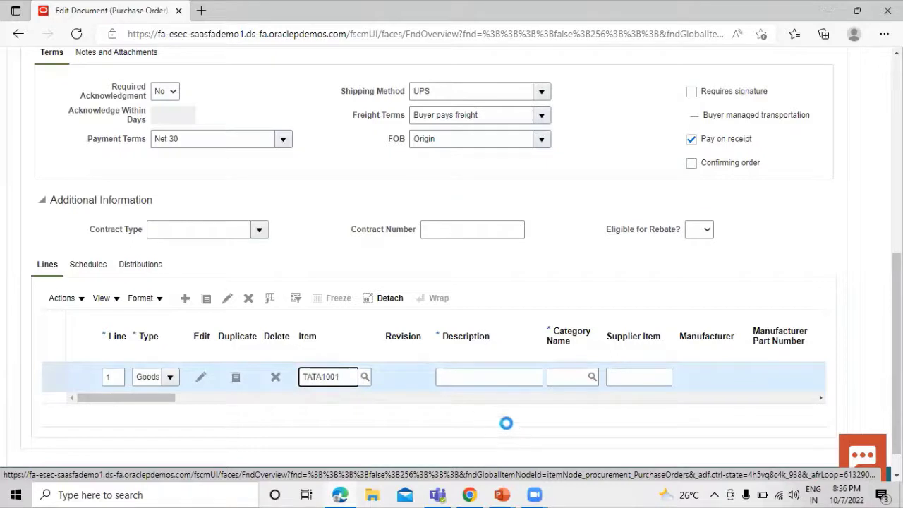
- Set the TATA1001 line's quantity to 10 and its requested delivery date to 10/10/22
mouse_move(177, 402)
mouse_down()
mouse_move(199, 405)
mouse_move(189, 403)
mouse_up()
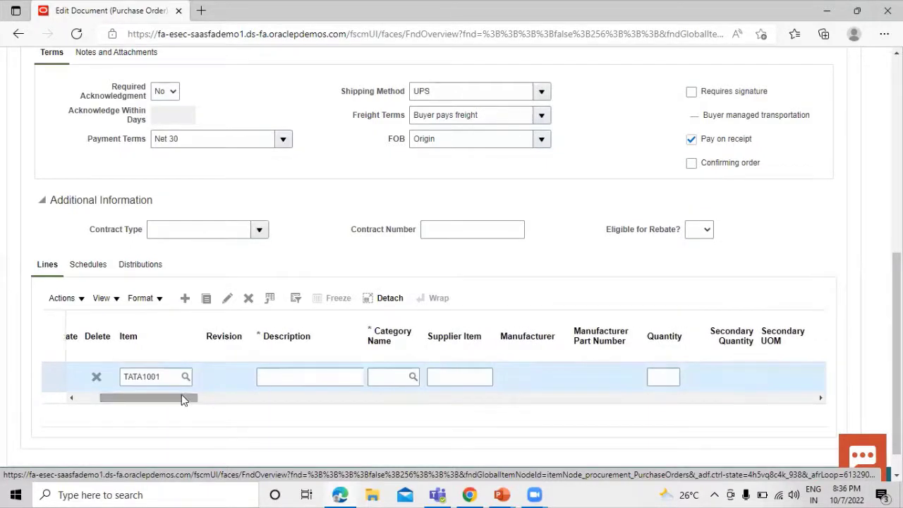
drag(184, 400, 228, 401)
click(348, 376)
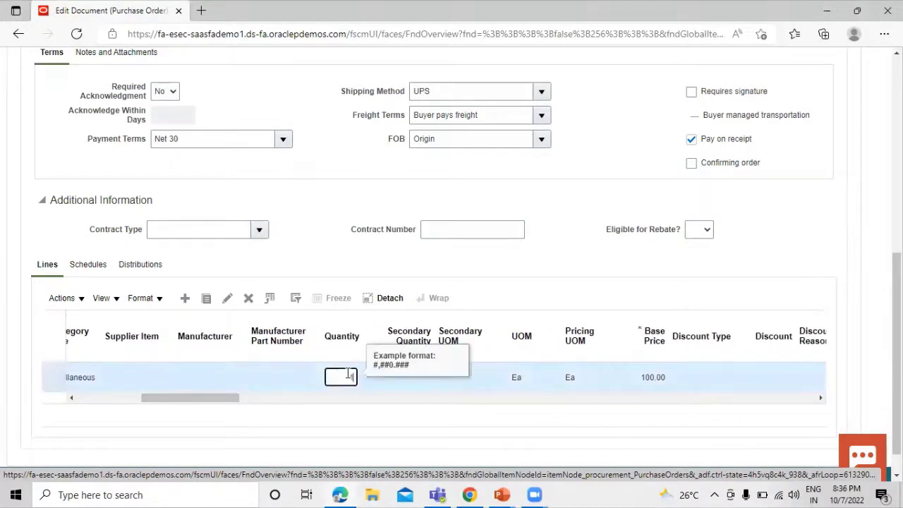
text(10)
drag(229, 399, 383, 397)
click(379, 376)
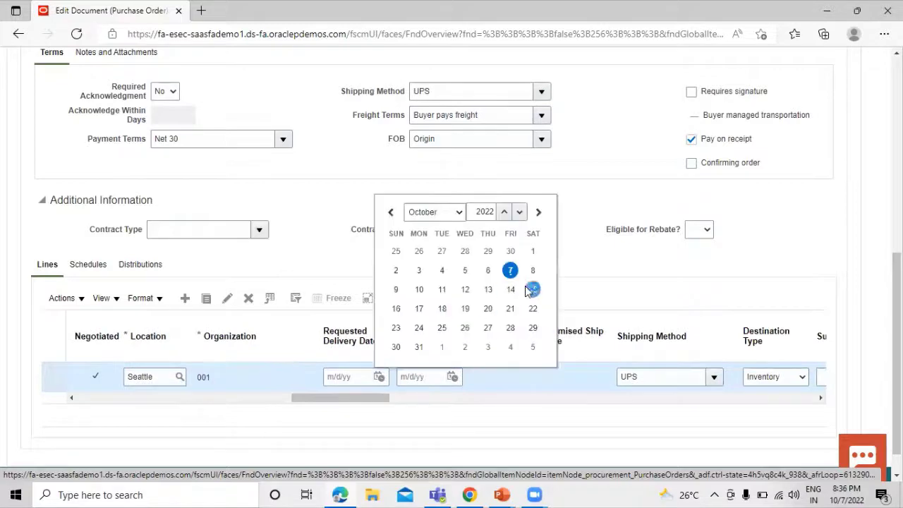
click(420, 290)
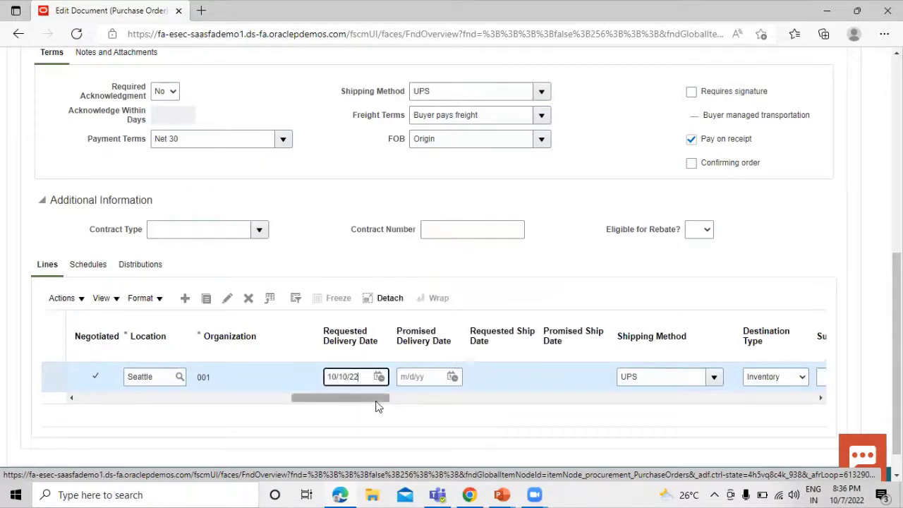
- Save the Dell Inc. purchase order, submit it for approval, and dismiss the confirmation
drag(379, 402, 438, 399)
scroll(536, 323, up, 10)
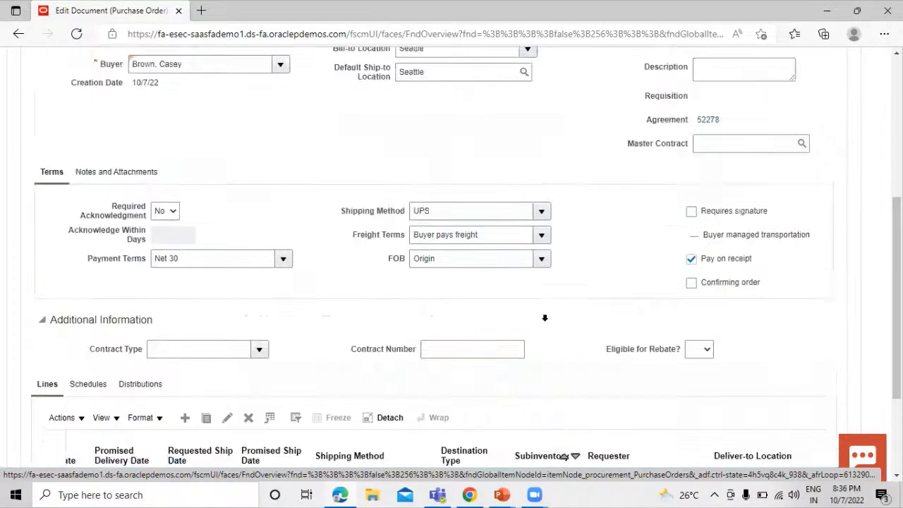
click(731, 136)
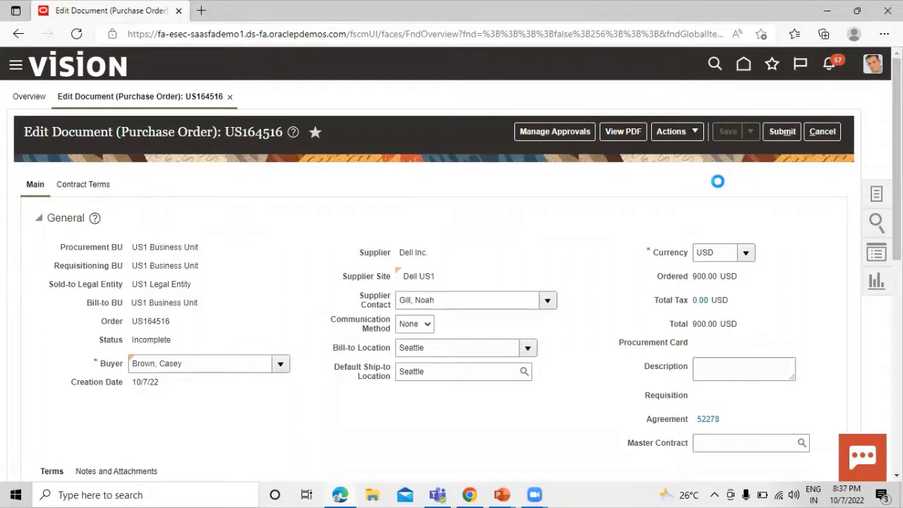
click(782, 131)
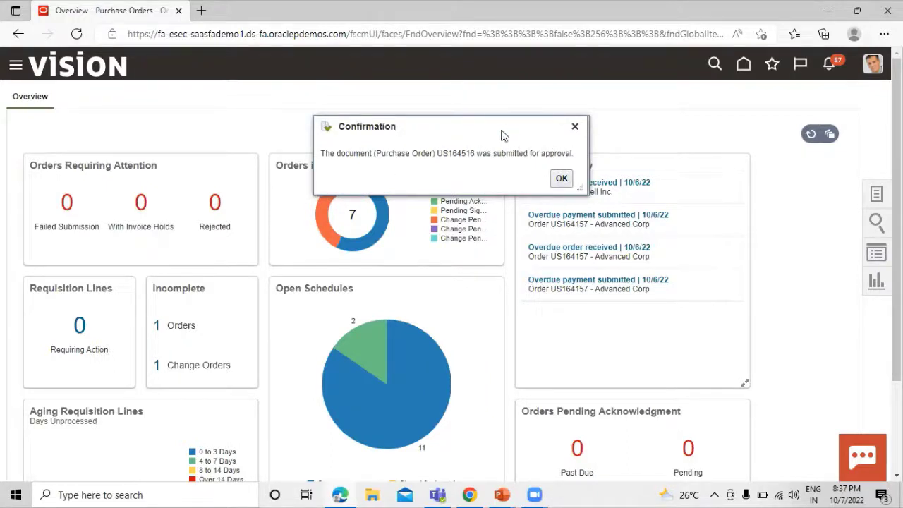
click(562, 179)
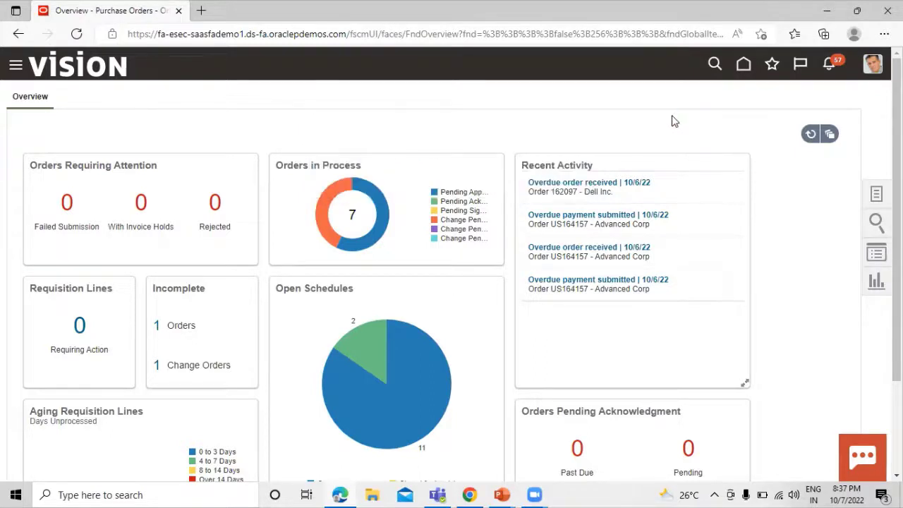